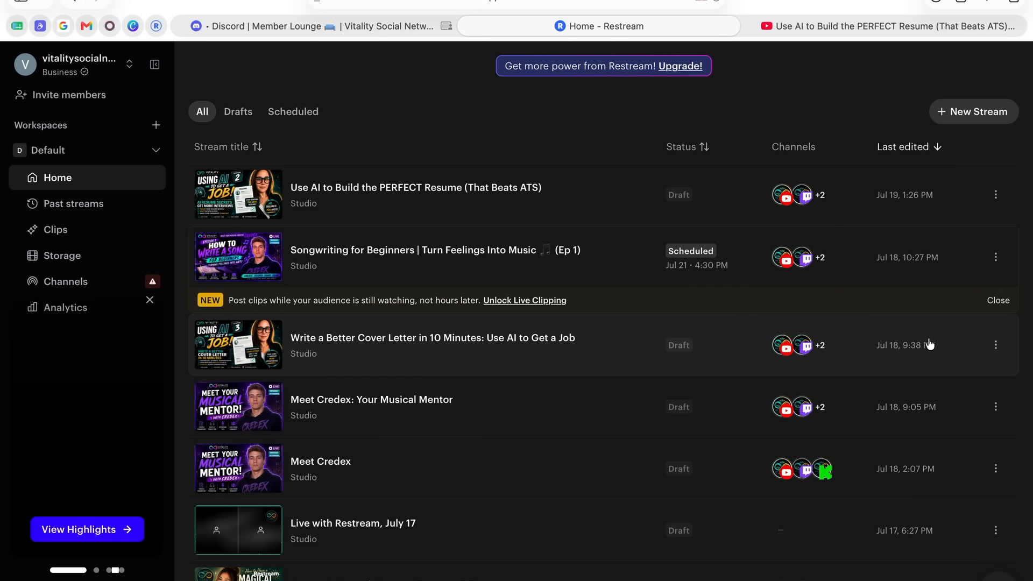
# - Duplicate the "Write a Better Cover Letter in 10 Minutes: Use AI to Get a Job" stream and enter its studio with camera and microphone allowed
pyautogui.click(996, 346)
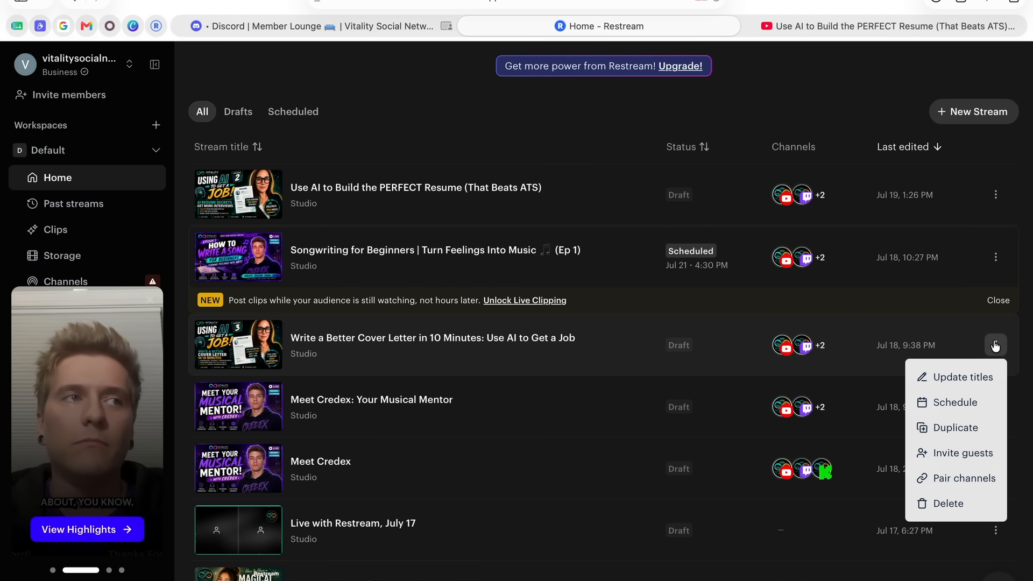
pyautogui.click(953, 428)
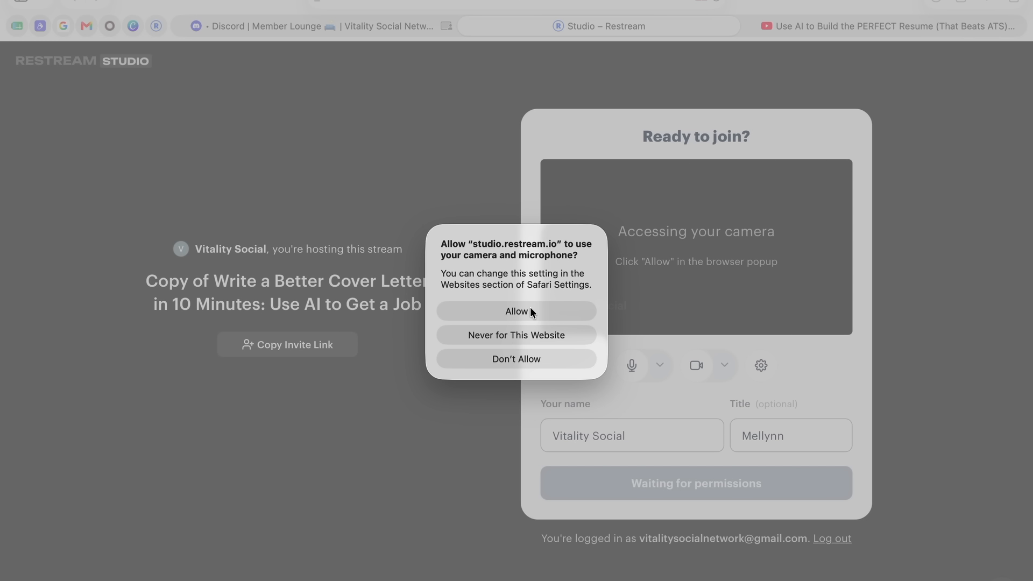
pyautogui.click(531, 308)
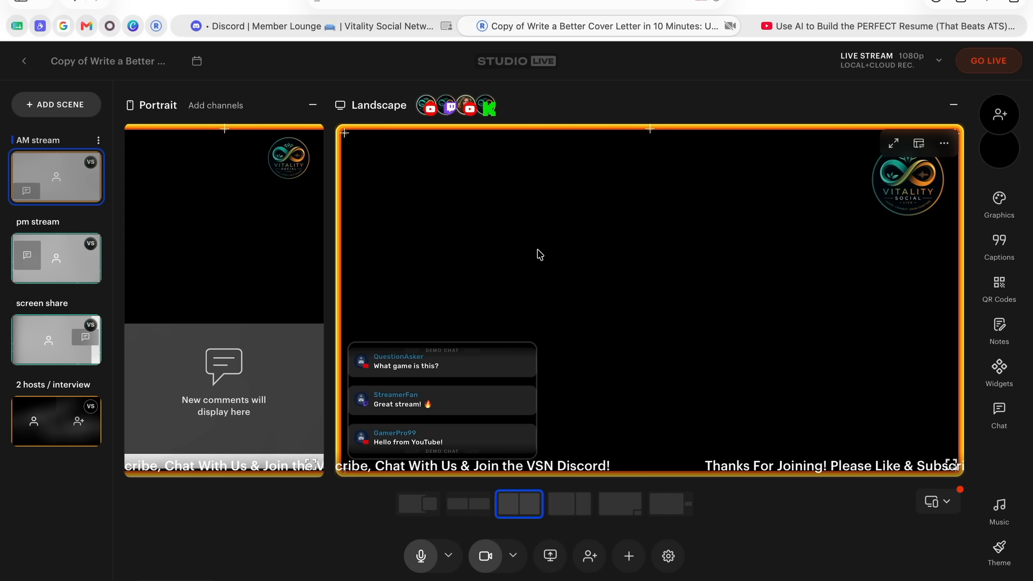
pyautogui.click(412, 448)
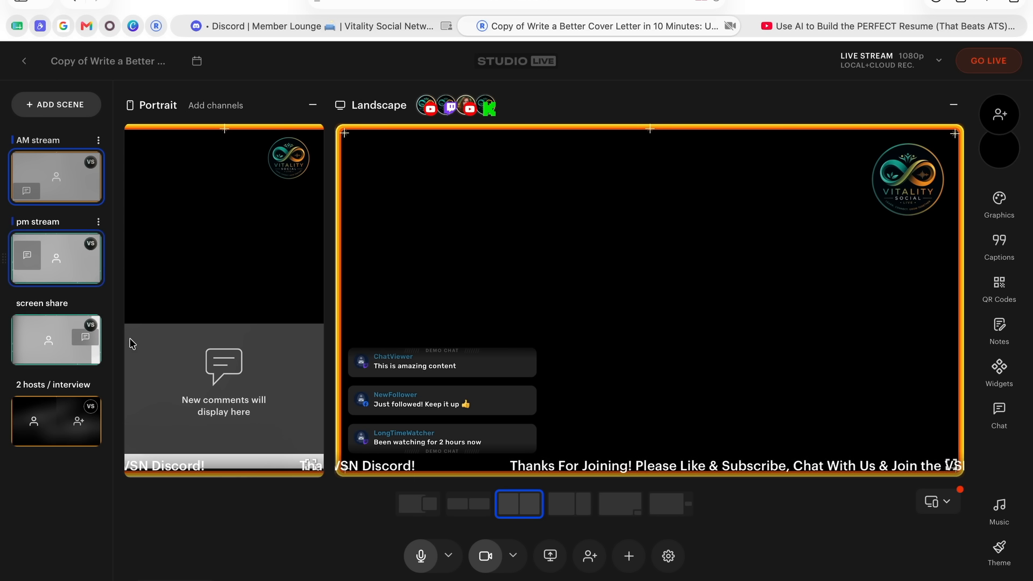
# - Preview the pm stream and screen share scenes, comparing them with the AM stream scene, and return to AM stream
pyautogui.moveTo(211, 412)
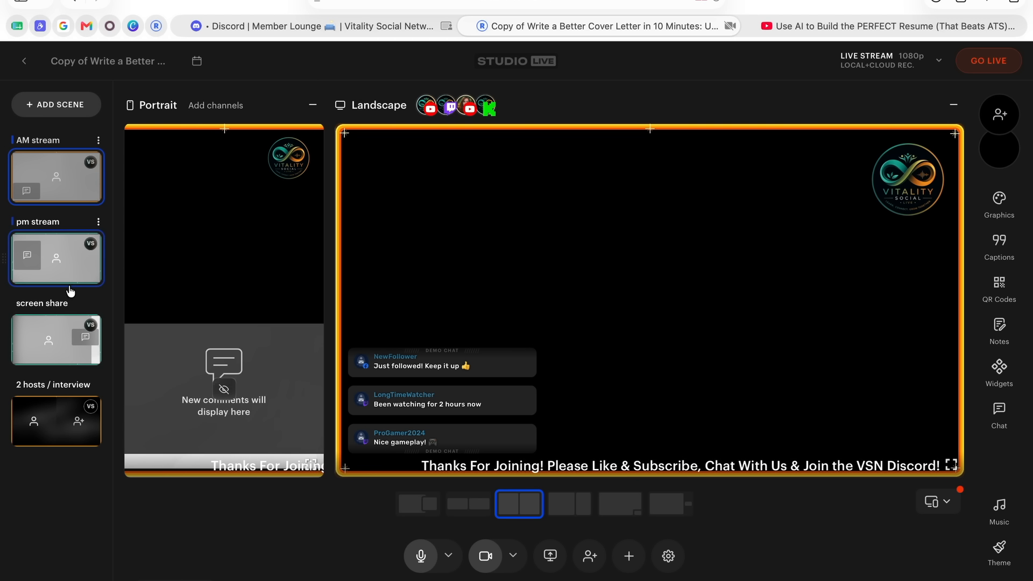
pyautogui.click(59, 267)
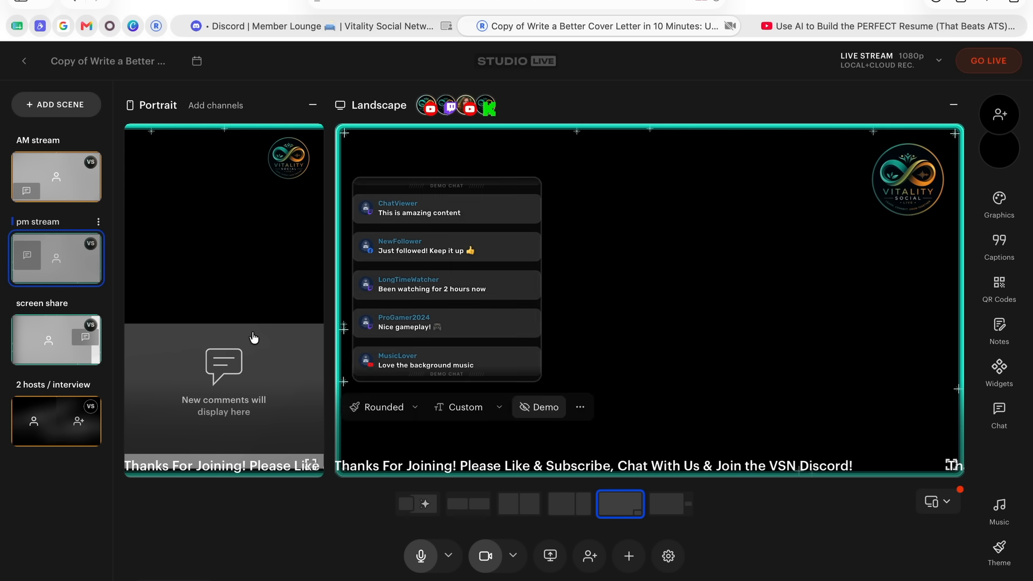
pyautogui.moveTo(208, 580)
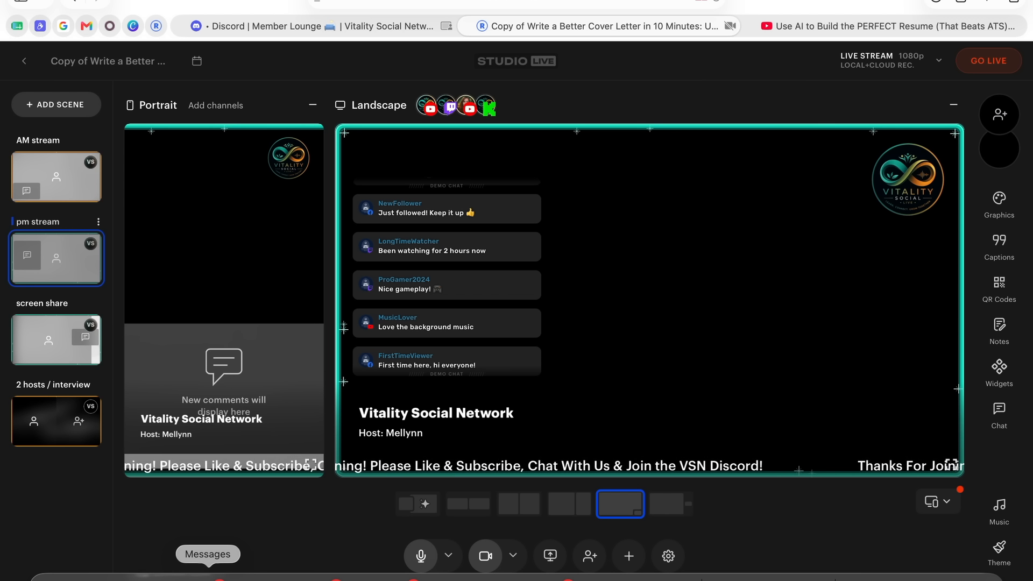
pyautogui.moveTo(391, 354)
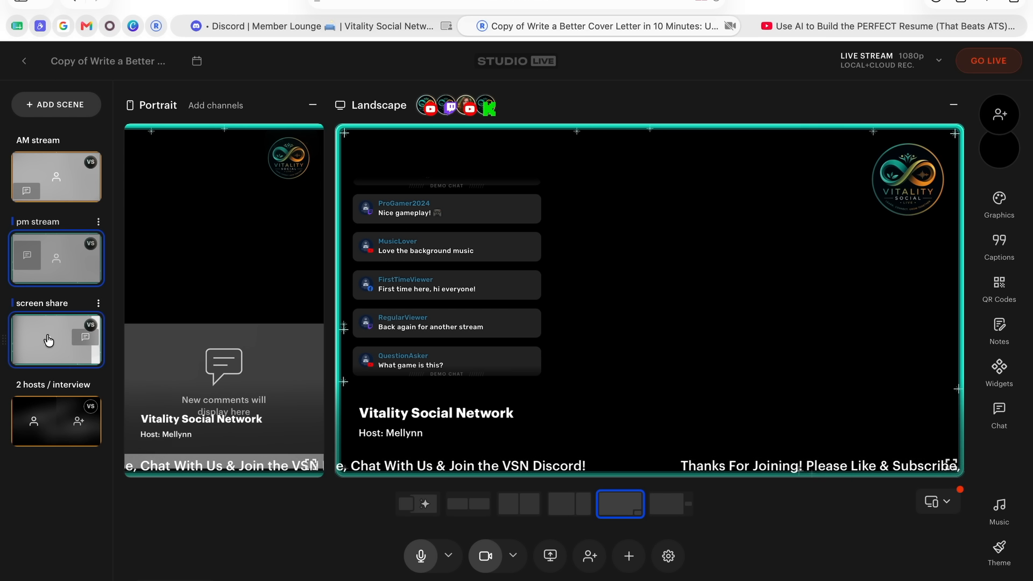
pyautogui.click(48, 339)
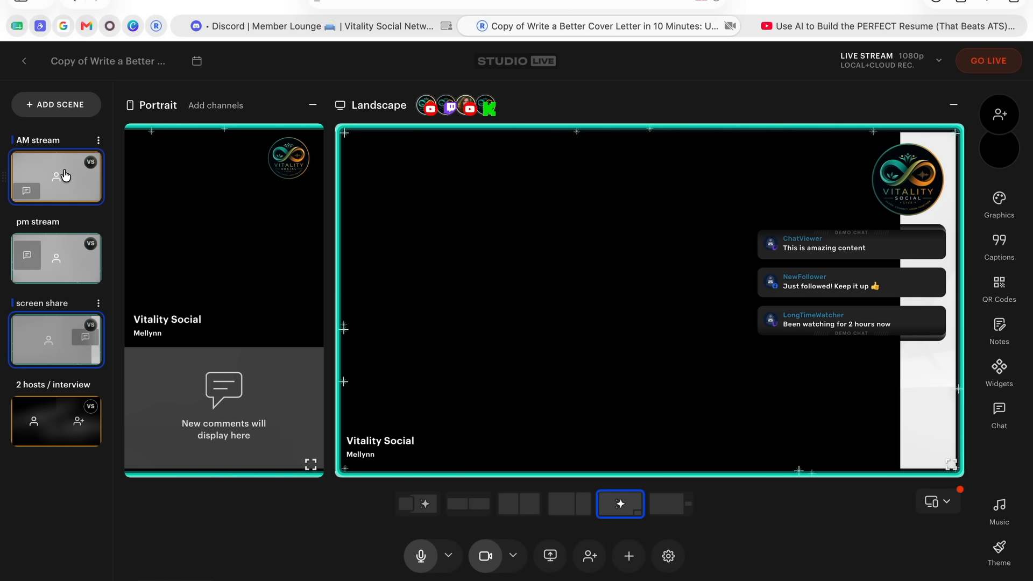
pyautogui.click(65, 326)
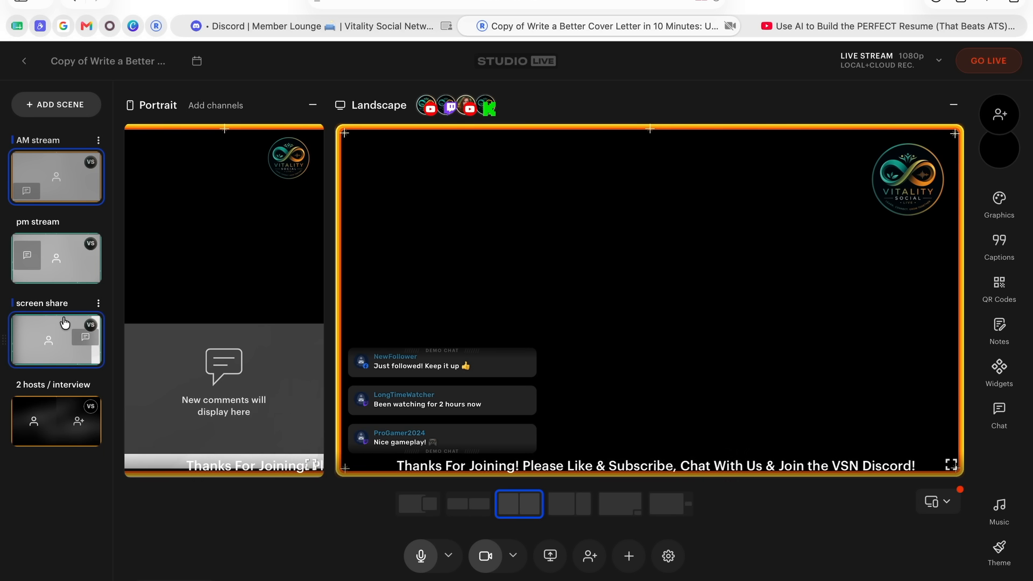
pyautogui.click(57, 236)
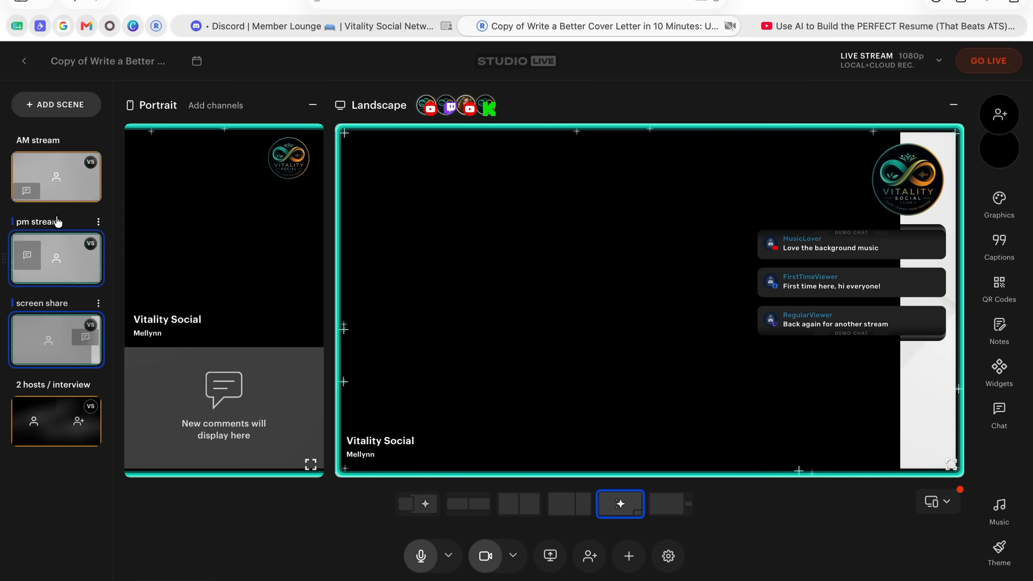
pyautogui.click(51, 184)
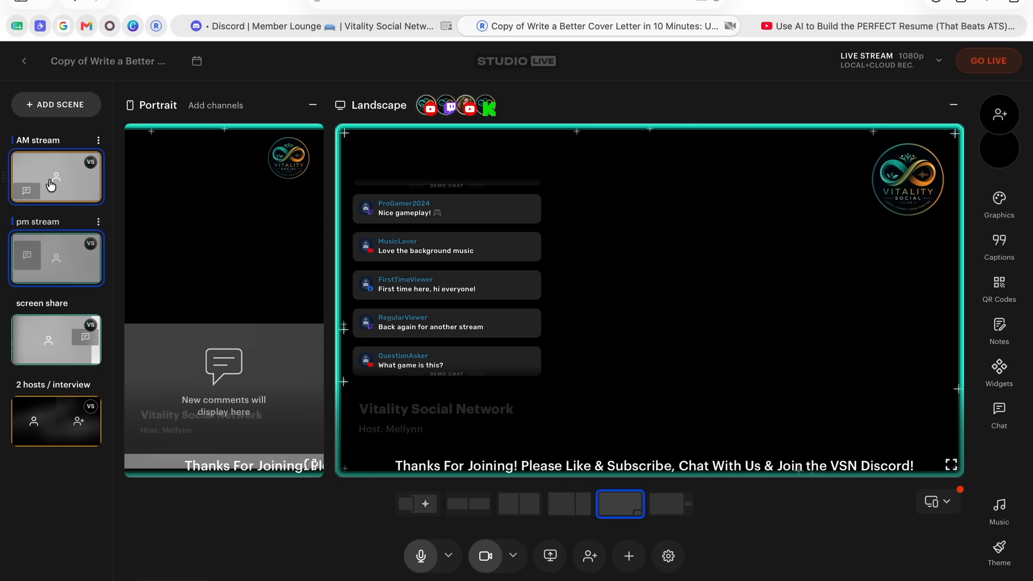
pyautogui.click(77, 365)
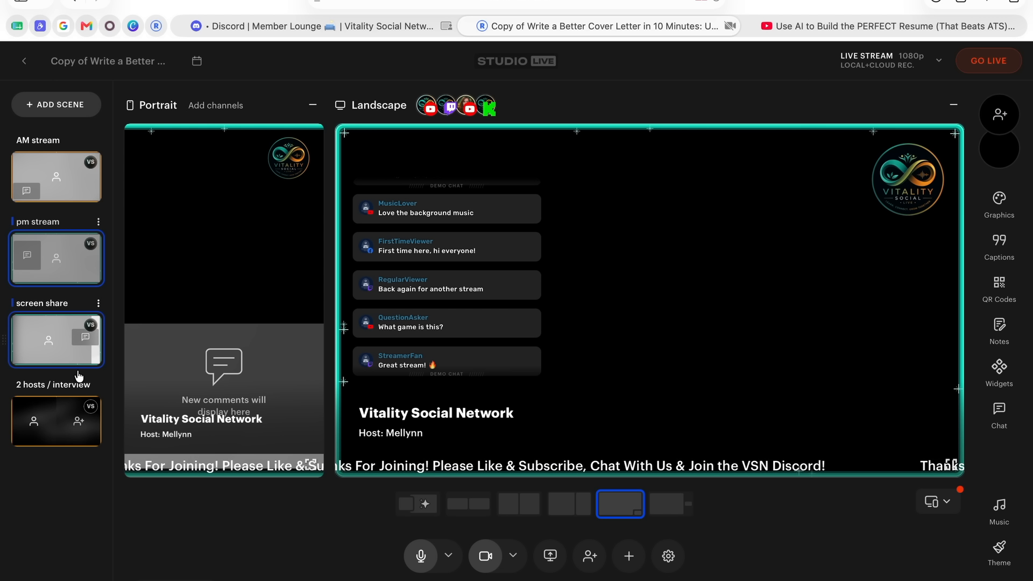
pyautogui.click(42, 178)
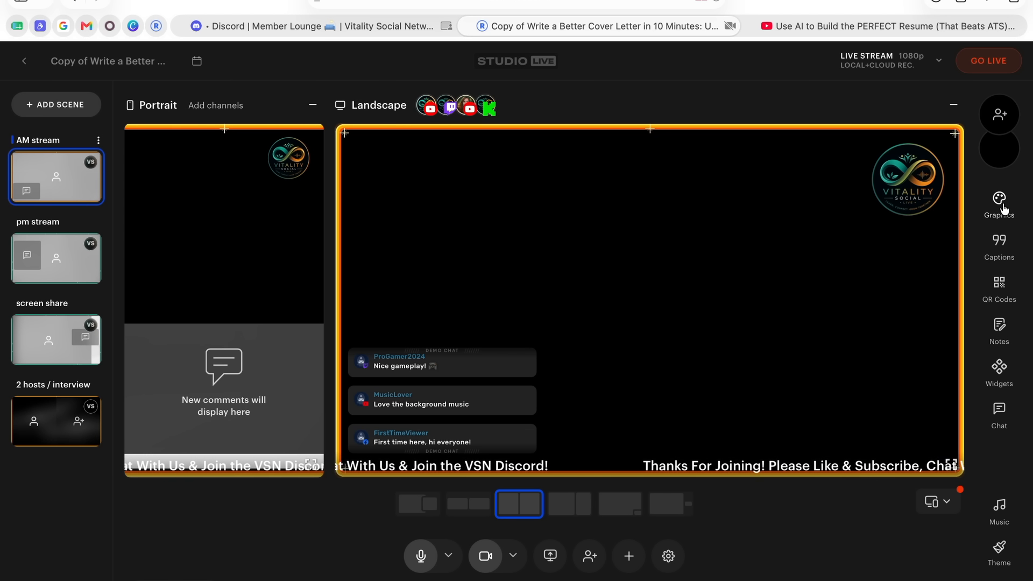
# - Try another logo from the graphics assets on the AM stream scene, and switch back to the round Vitality Social logo
pyautogui.click(1001, 207)
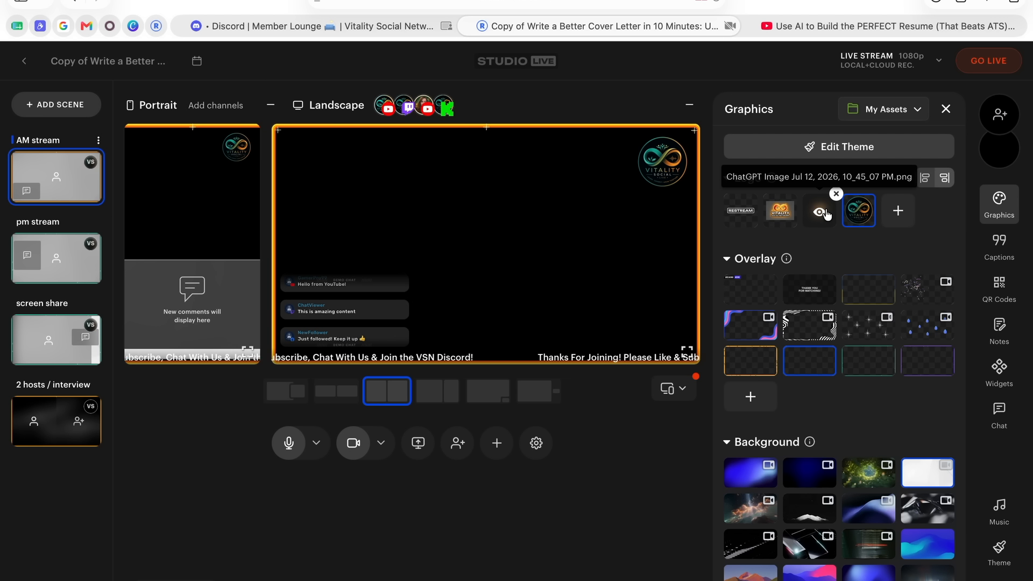
pyautogui.click(824, 213)
pyautogui.click(859, 215)
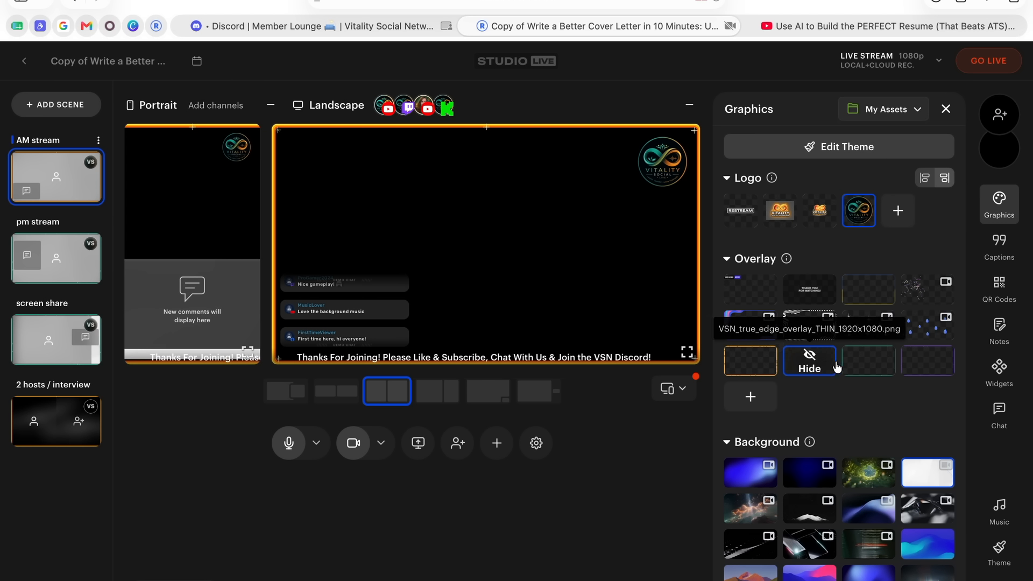
# - Try the teal and purple thin edge overlays on the AM stream scene, and restore the orange VSN_true_edge_overlay_THIN_1920x1080.png overlay
pyautogui.click(879, 370)
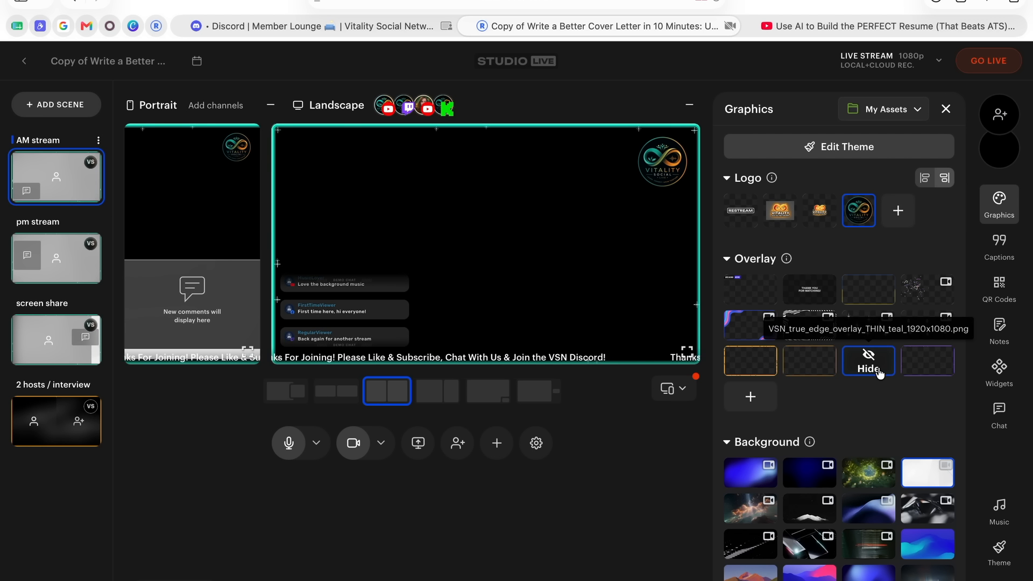
pyautogui.click(834, 370)
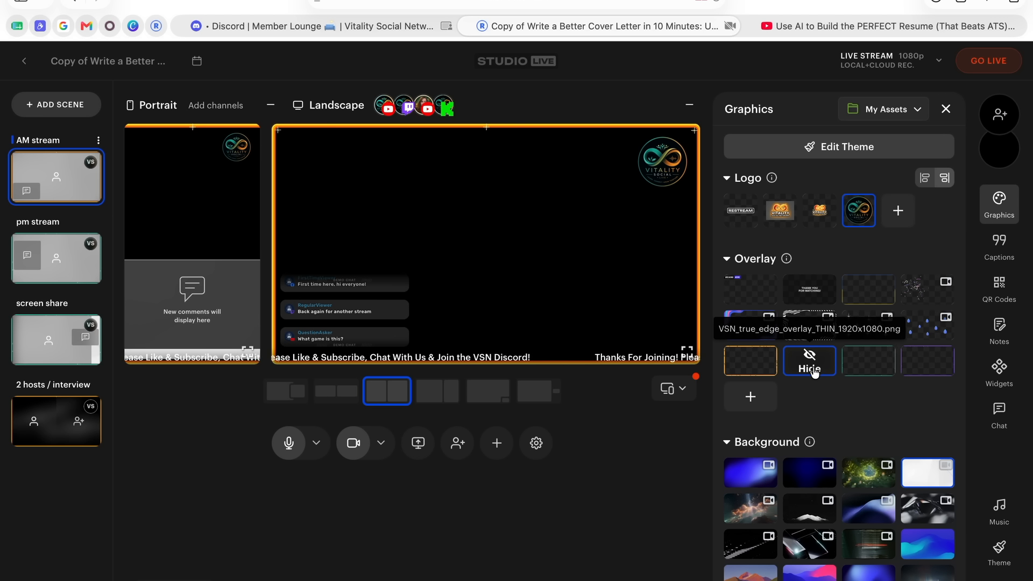
pyautogui.click(810, 365)
pyautogui.click(927, 368)
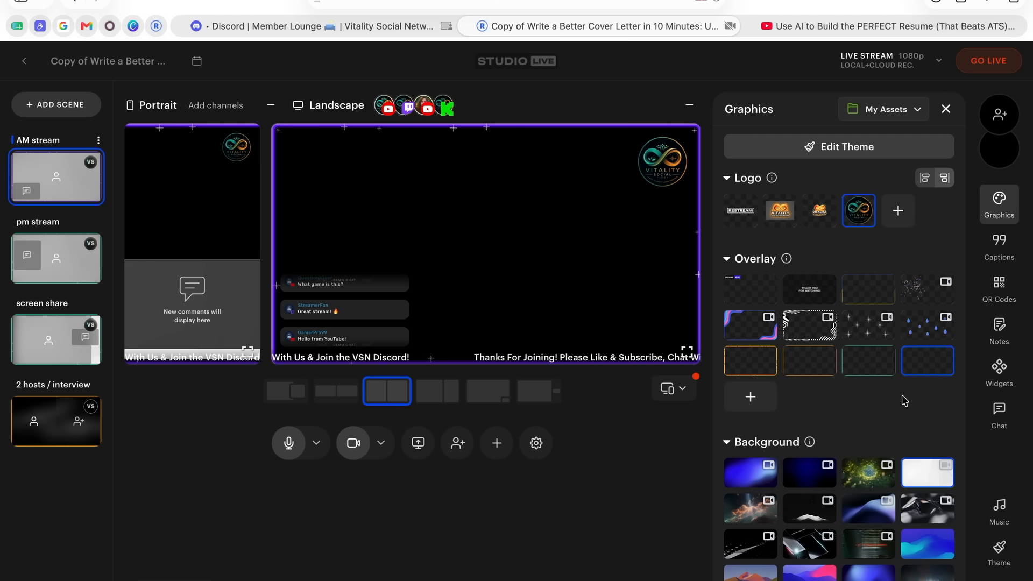
pyautogui.click(809, 368)
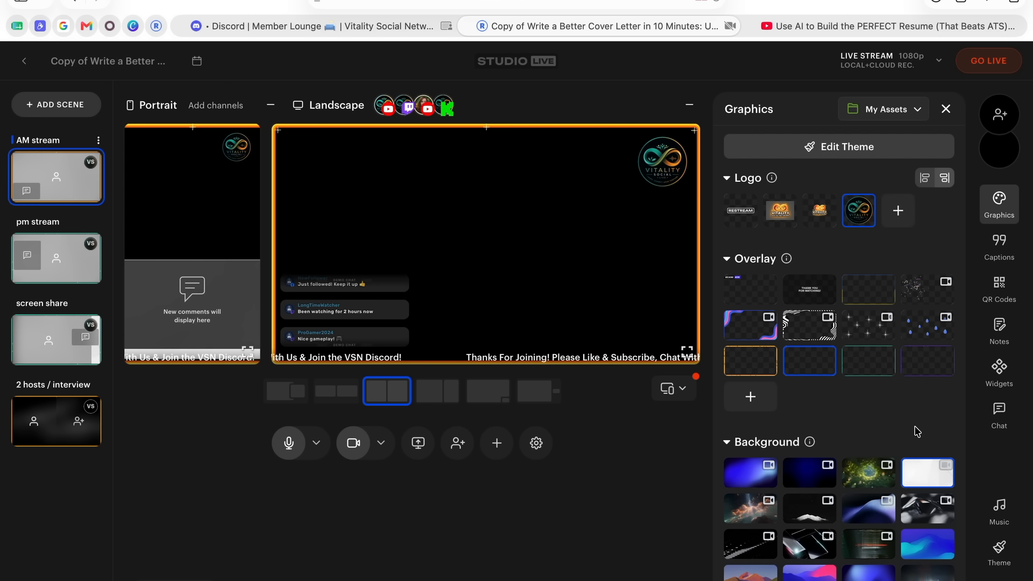
pyautogui.scroll(-2, 818, 385)
pyautogui.scroll(3, 824, 392)
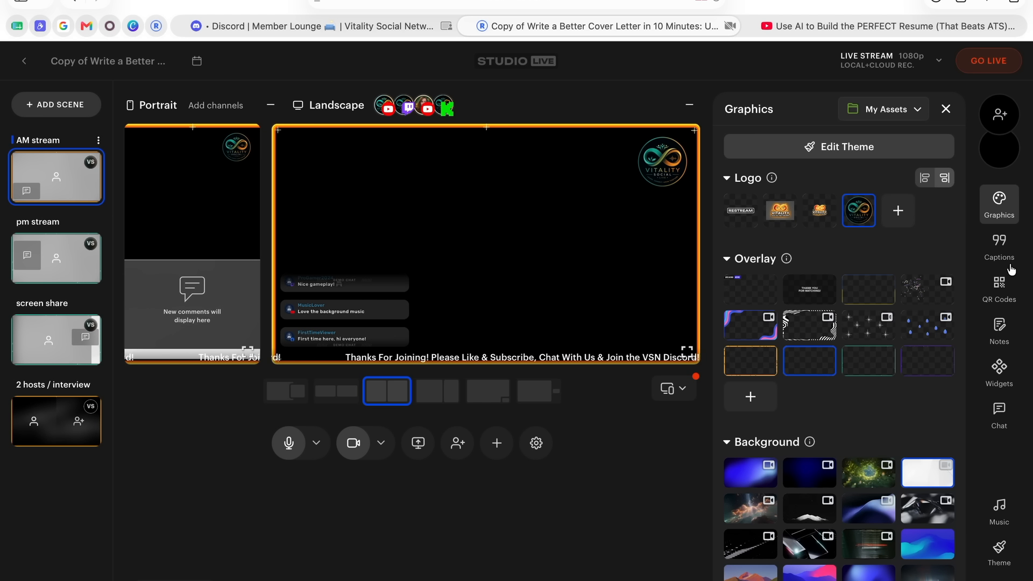
# - Move the chat overlay to the lower right of the Landscape canvas and show the first Vitality Social Network lower third with the host's name
pyautogui.click(1000, 248)
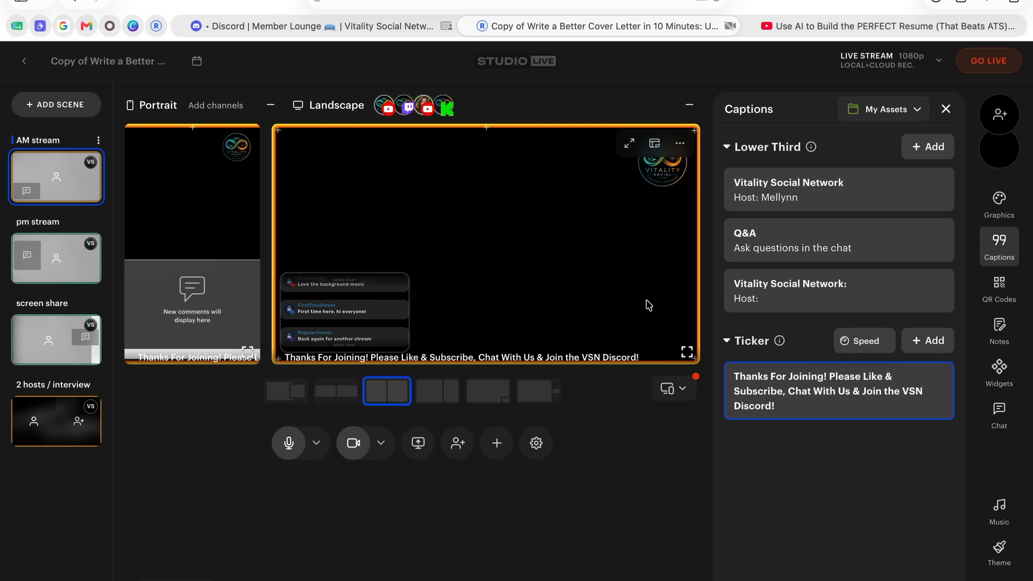
pyautogui.moveTo(314, 315); pyautogui.dragTo(619, 272)
pyautogui.click(769, 204)
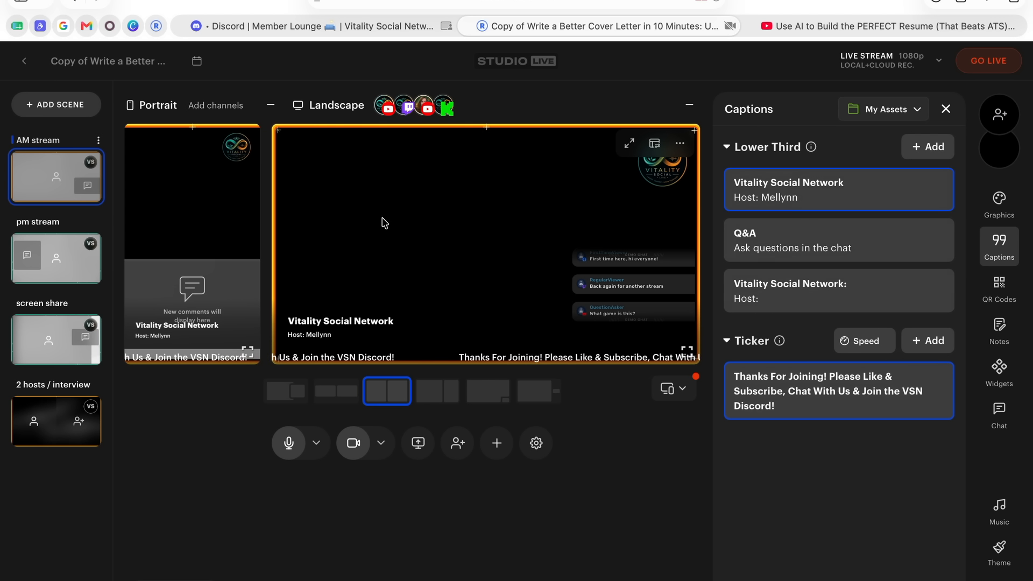
# - Turn the chat's Show on stream option off and back on for the AM stream scene
pyautogui.moveTo(984, 161)
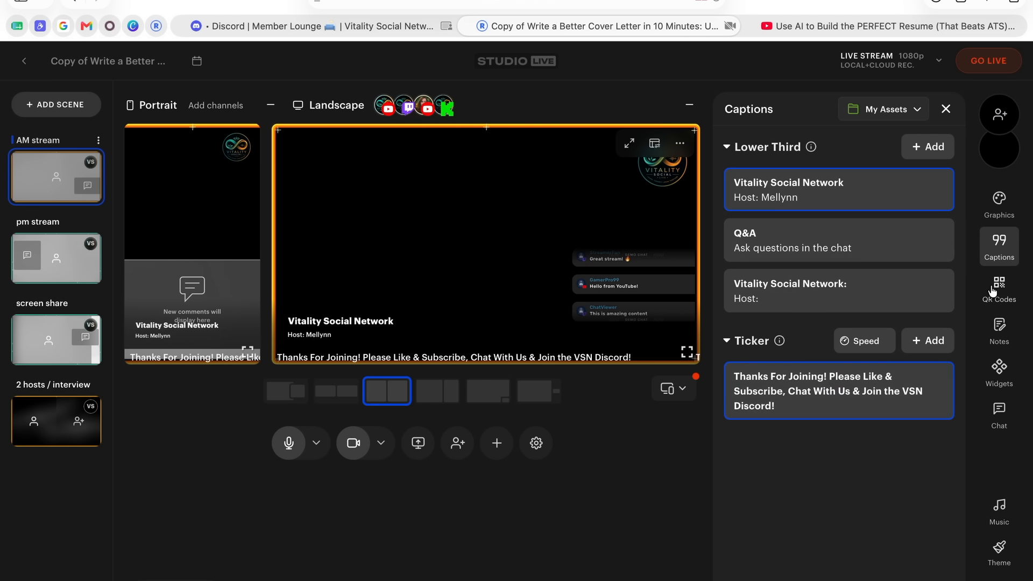
pyautogui.click(1006, 425)
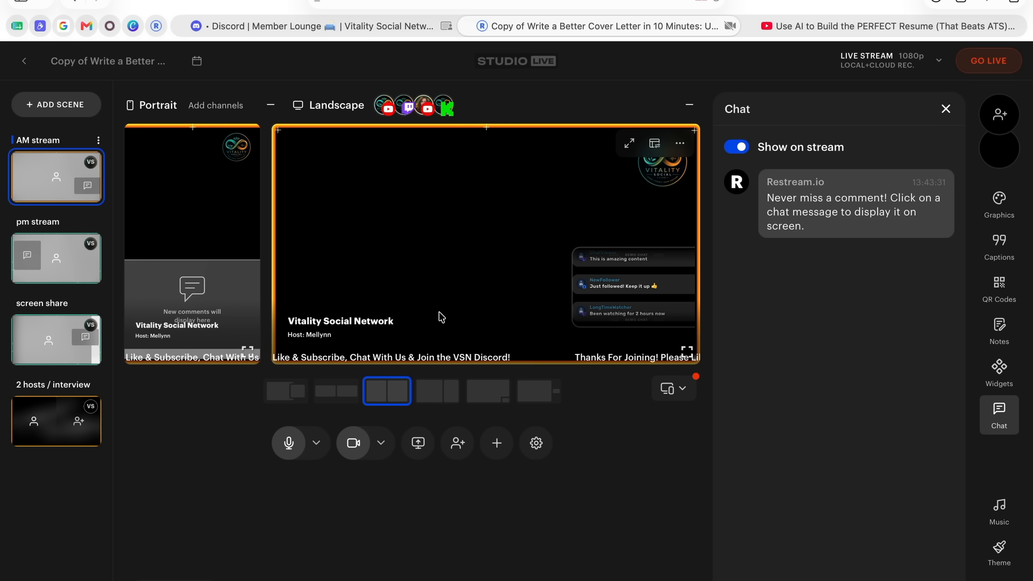
pyautogui.moveTo(596, 311)
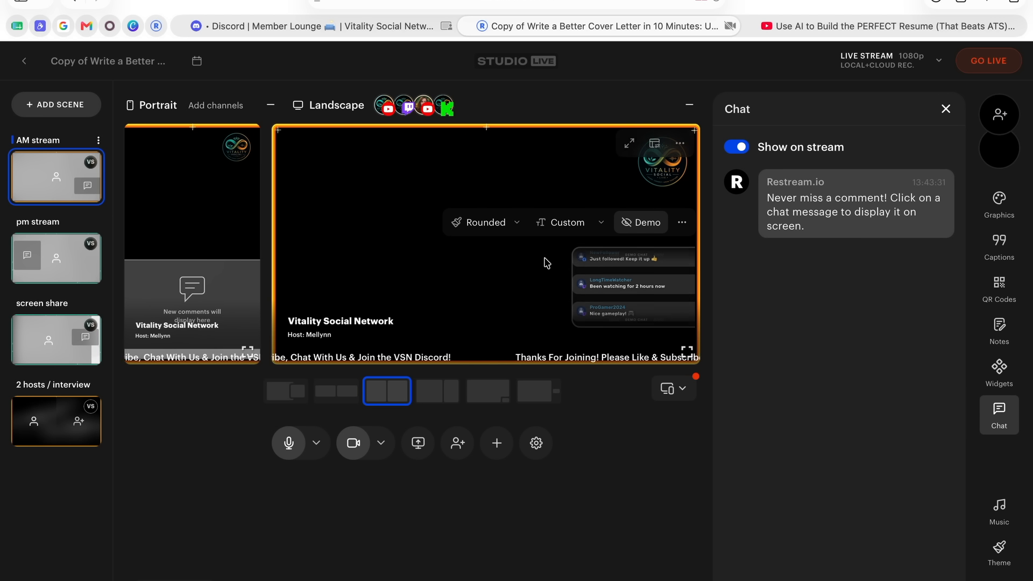
pyautogui.moveTo(756, 177)
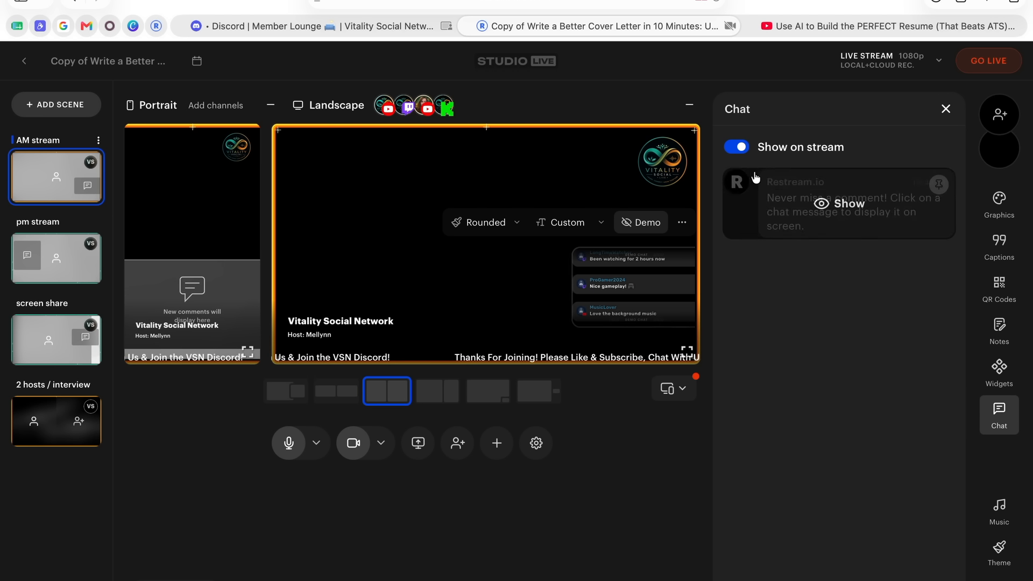
pyautogui.click(738, 150)
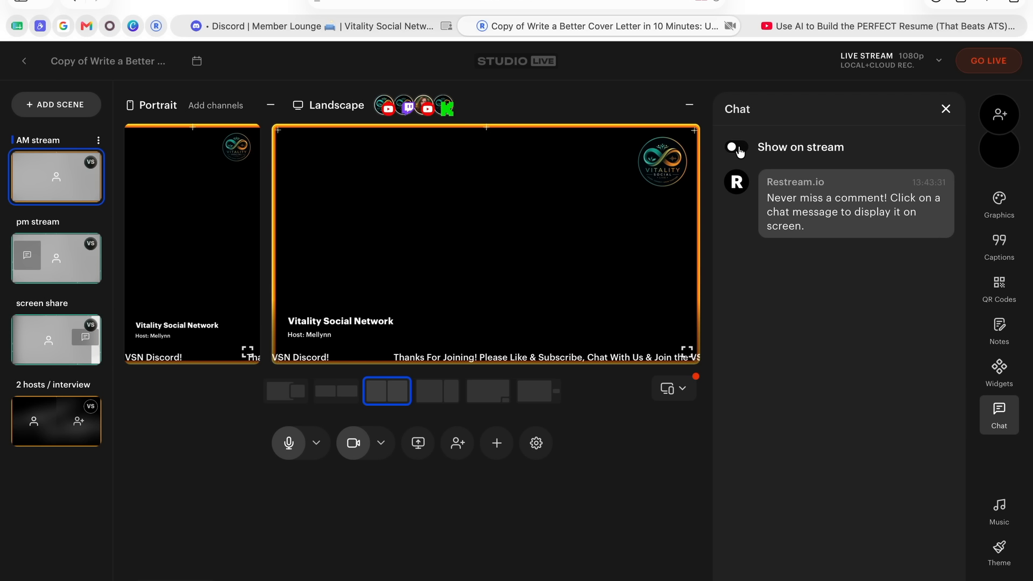
pyautogui.click(739, 150)
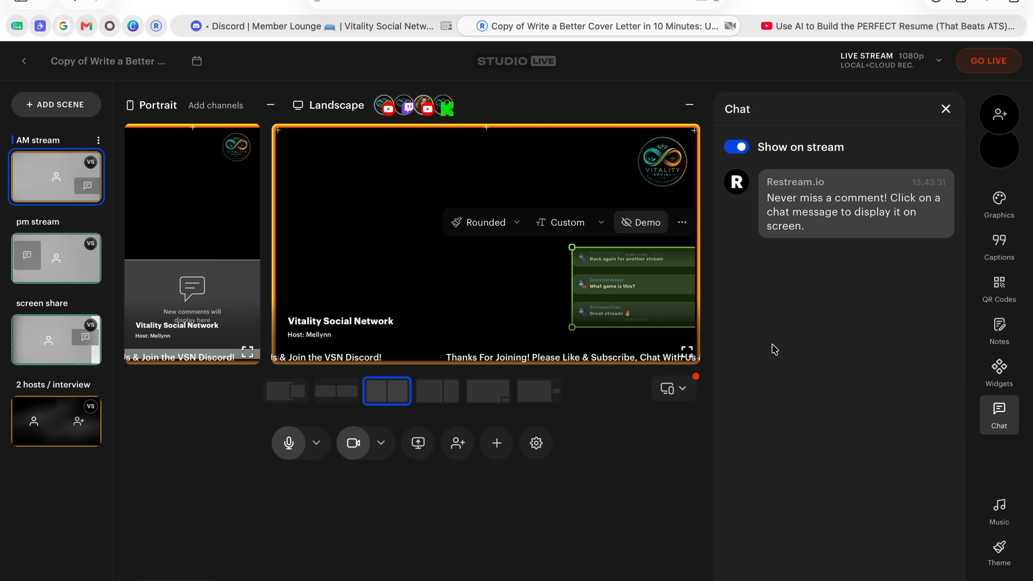
# - Hide the chat from the stream, close the Sources list, and show the chat on stream again
pyautogui.click(737, 147)
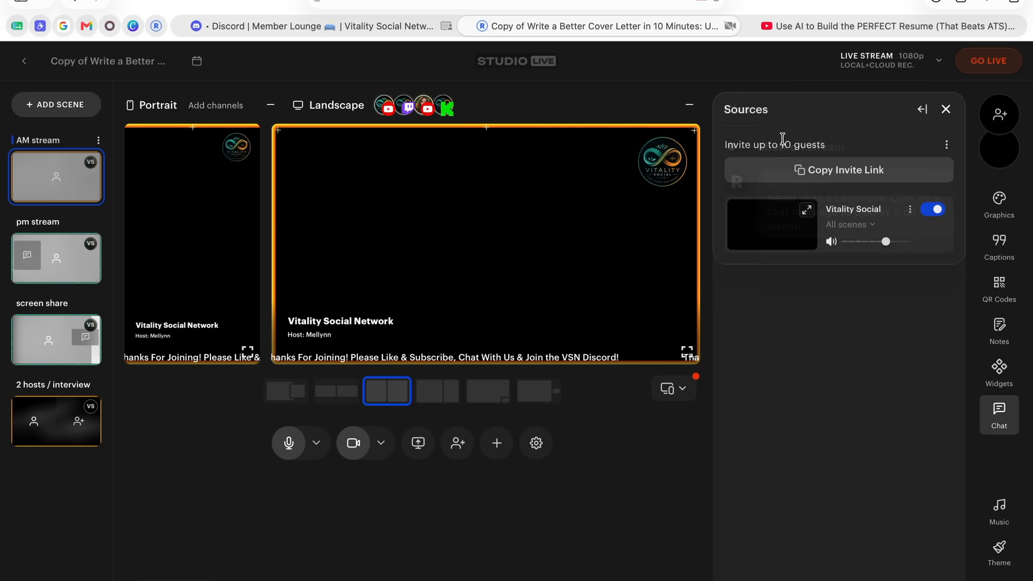
pyautogui.click(945, 109)
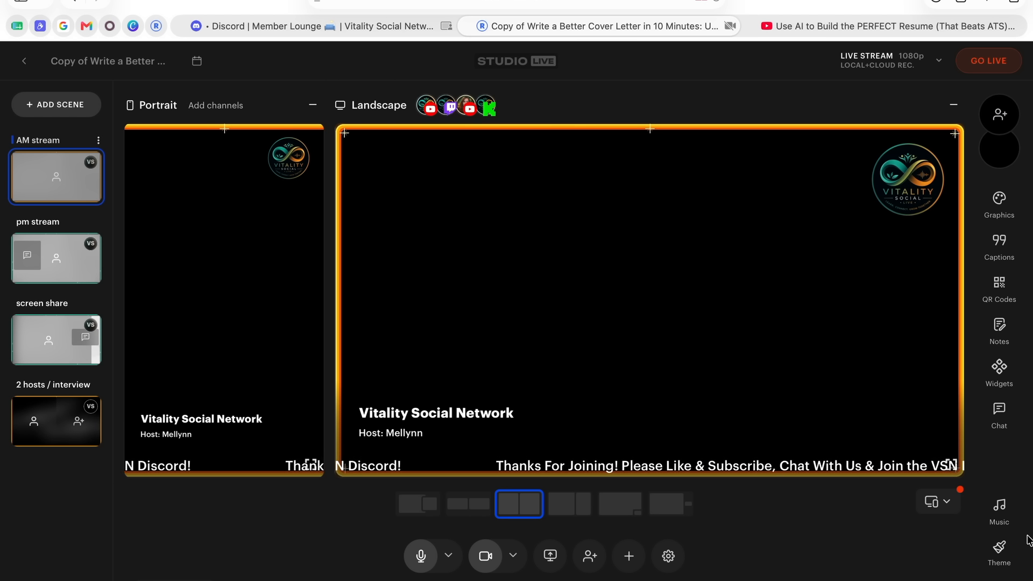
pyautogui.click(1005, 424)
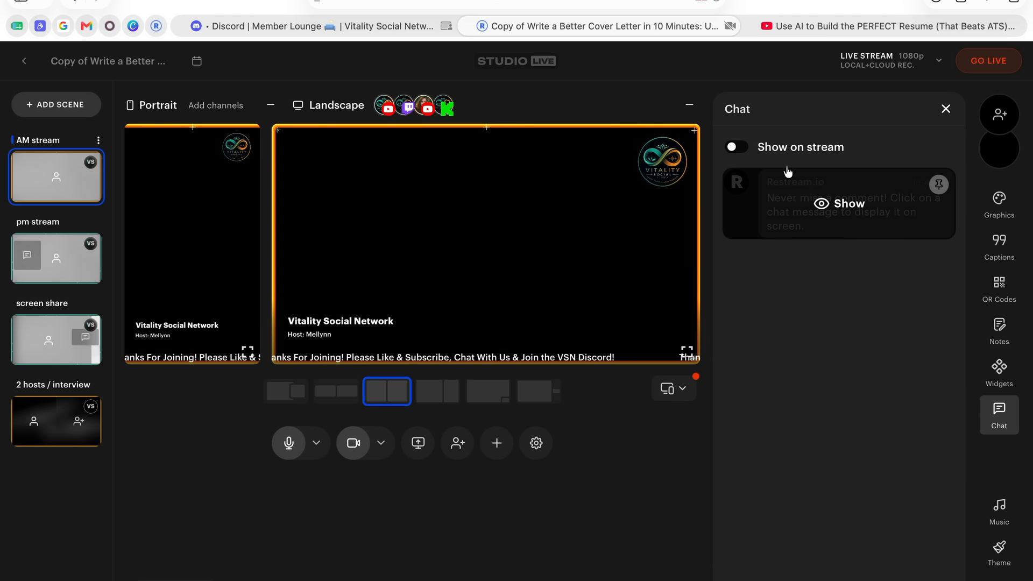
pyautogui.click(733, 149)
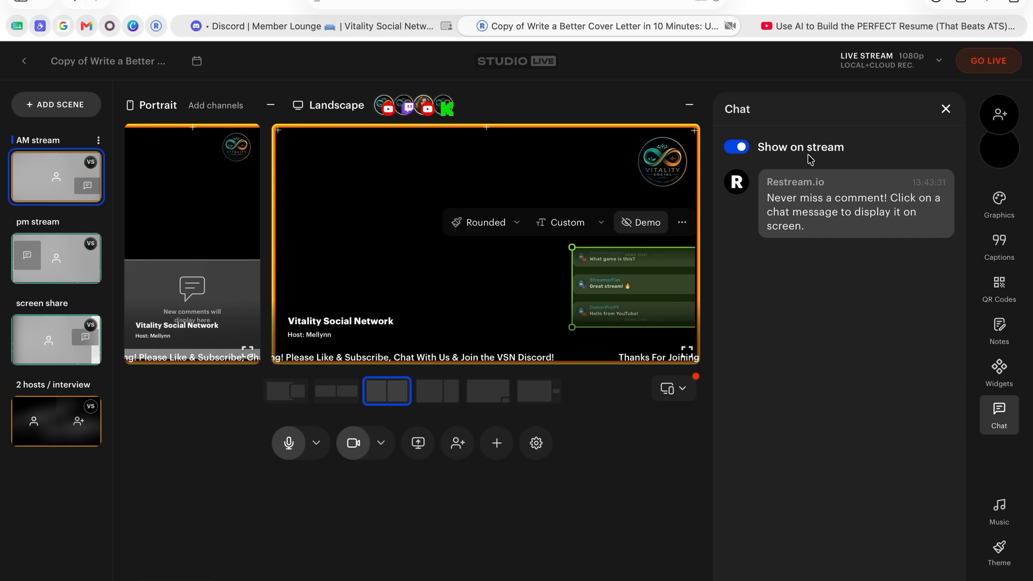
pyautogui.click(946, 108)
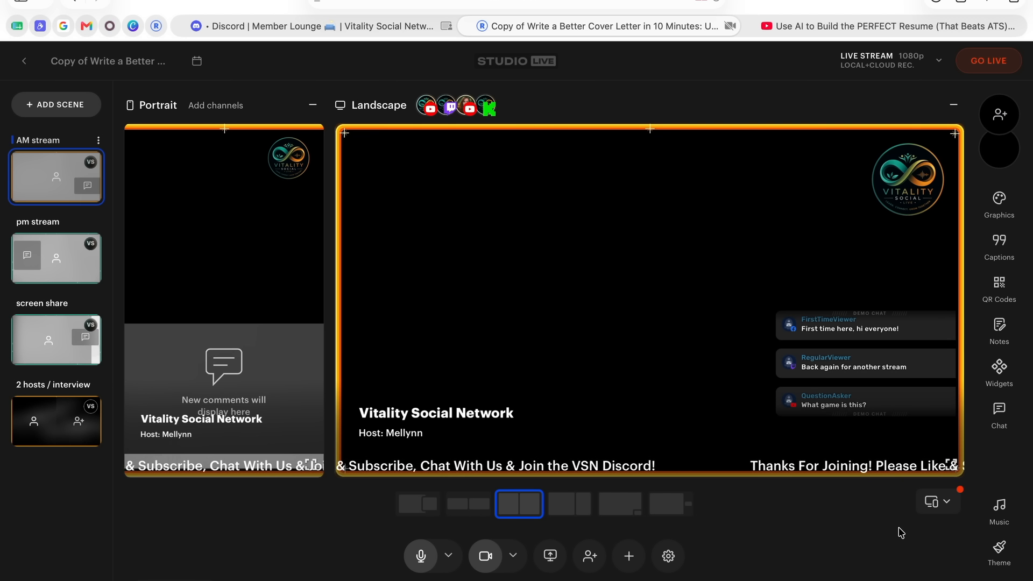
pyautogui.moveTo(852, 311)
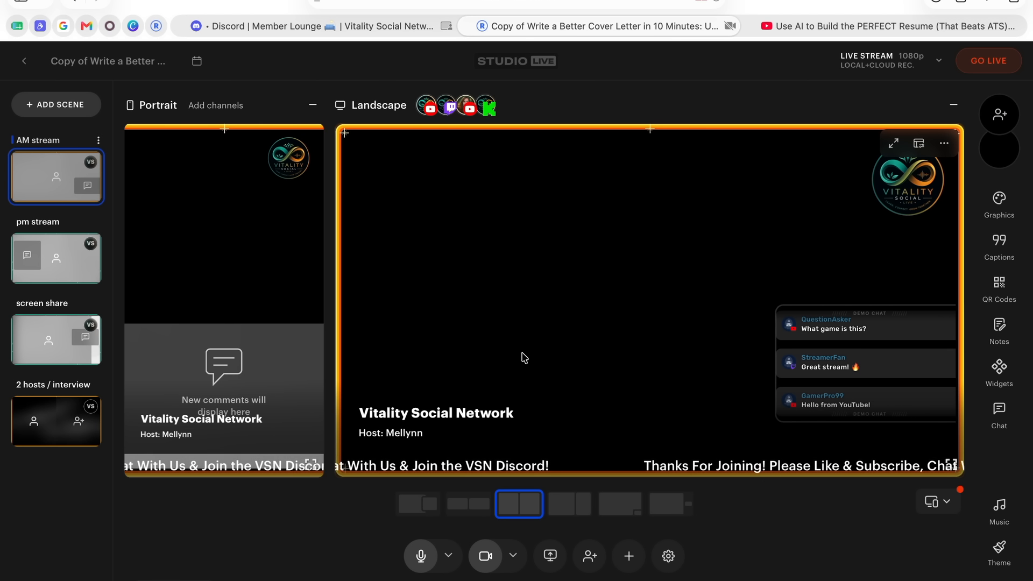
# - Move the chat overlay slightly lower on the AM stream scene's Landscape canvas
pyautogui.moveTo(712, 297)
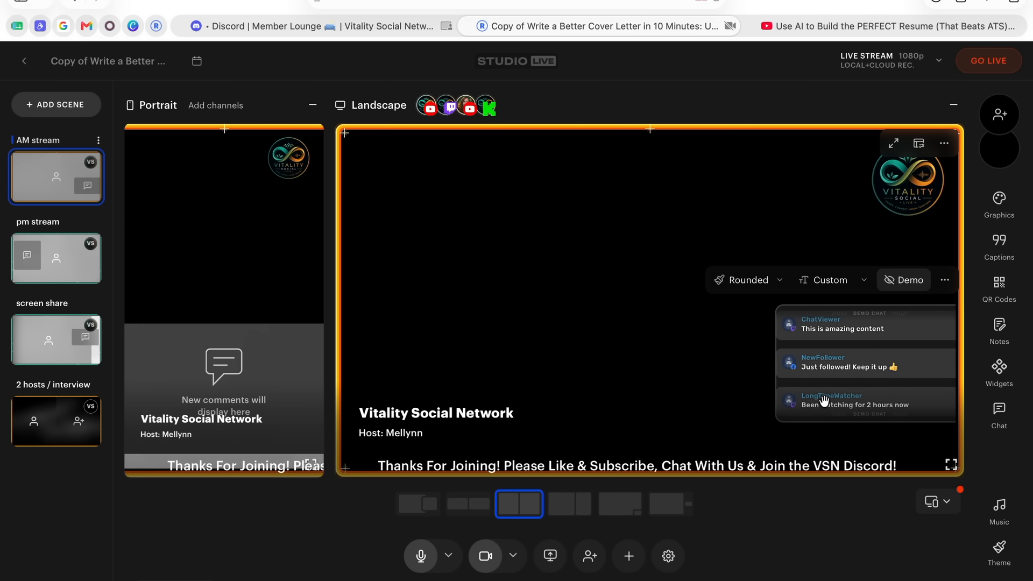
pyautogui.moveTo(822, 401)
pyautogui.mouseDown()
pyautogui.moveTo(762, 350)
pyautogui.moveTo(388, 345)
pyautogui.moveTo(397, 228)
pyautogui.moveTo(388, 235)
pyautogui.moveTo(554, 312)
pyautogui.moveTo(764, 446)
pyautogui.moveTo(813, 422)
pyautogui.moveTo(812, 412)
pyautogui.mouseUp()
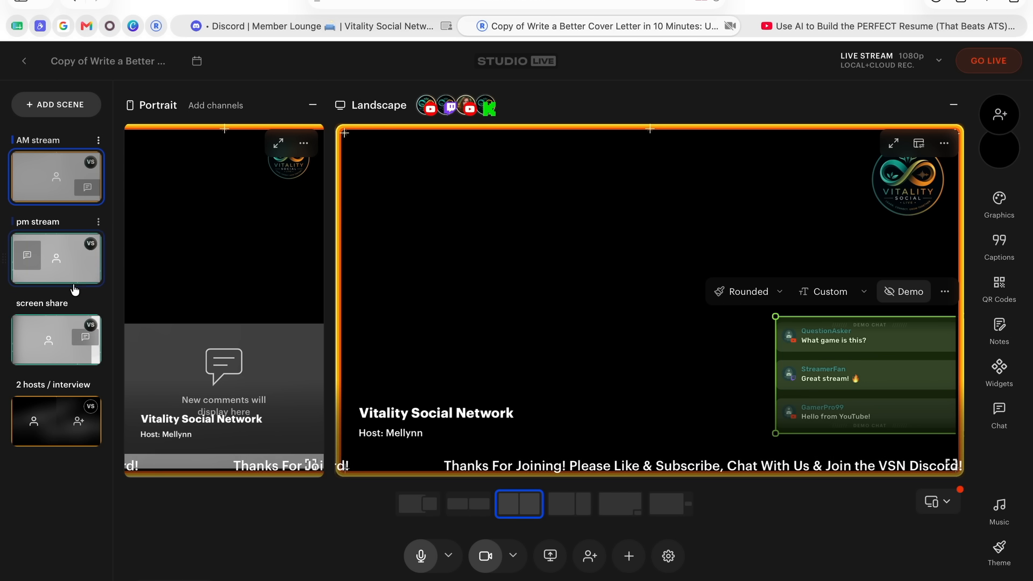
# - Preview the pm stream and screen share scenes, and leave the pm stream scene active
pyautogui.click(58, 335)
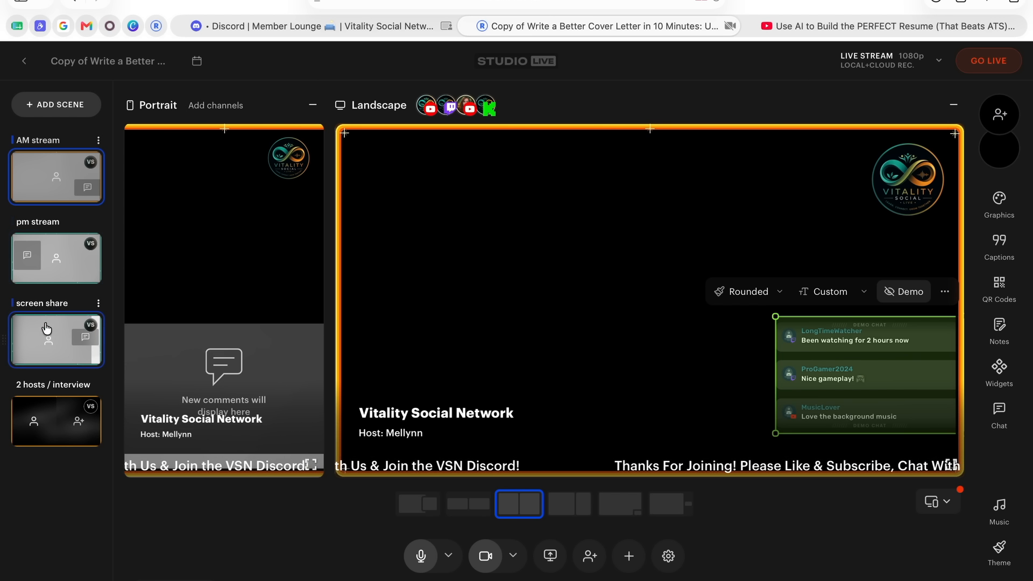
pyautogui.click(53, 242)
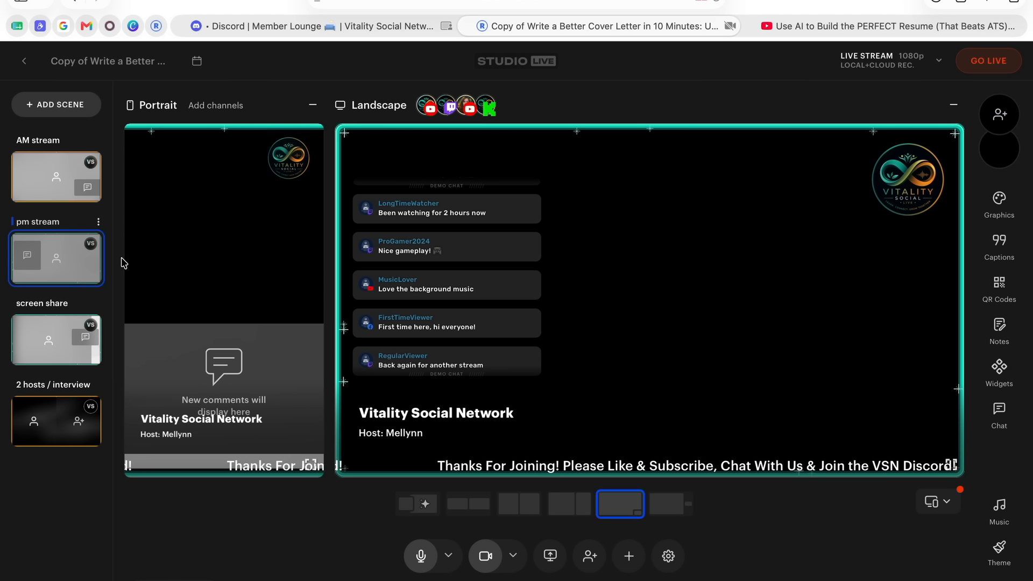
pyautogui.click(48, 335)
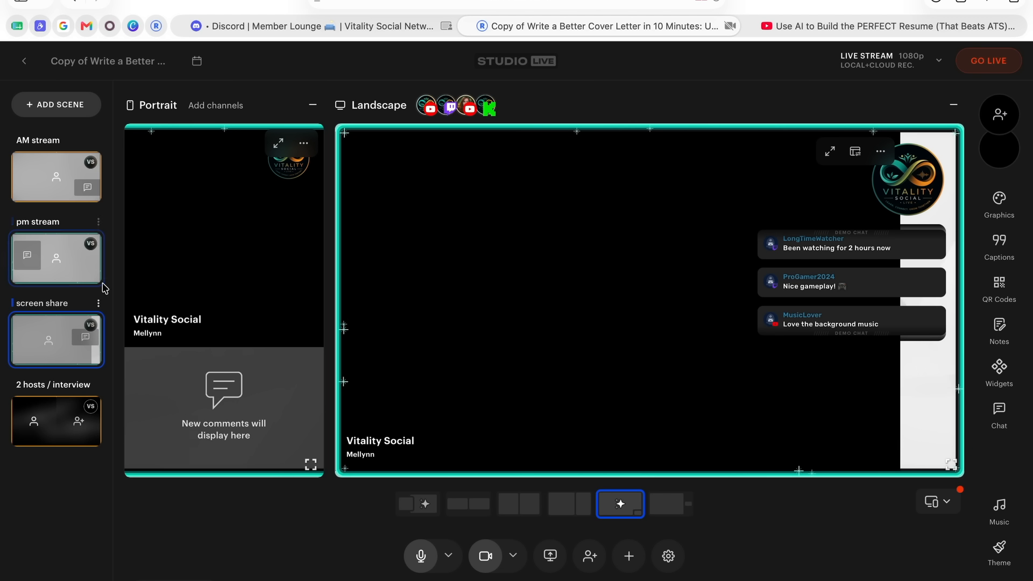
pyautogui.click(35, 253)
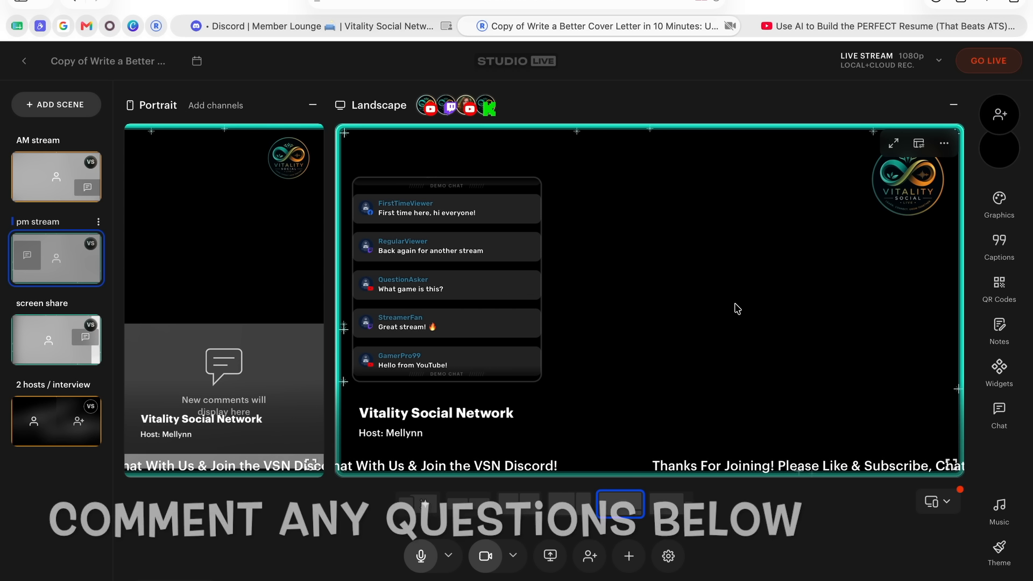
# - Open the stream details for editing and review the title, the description's Discord invitation and its hashtags
pyautogui.click(109, 60)
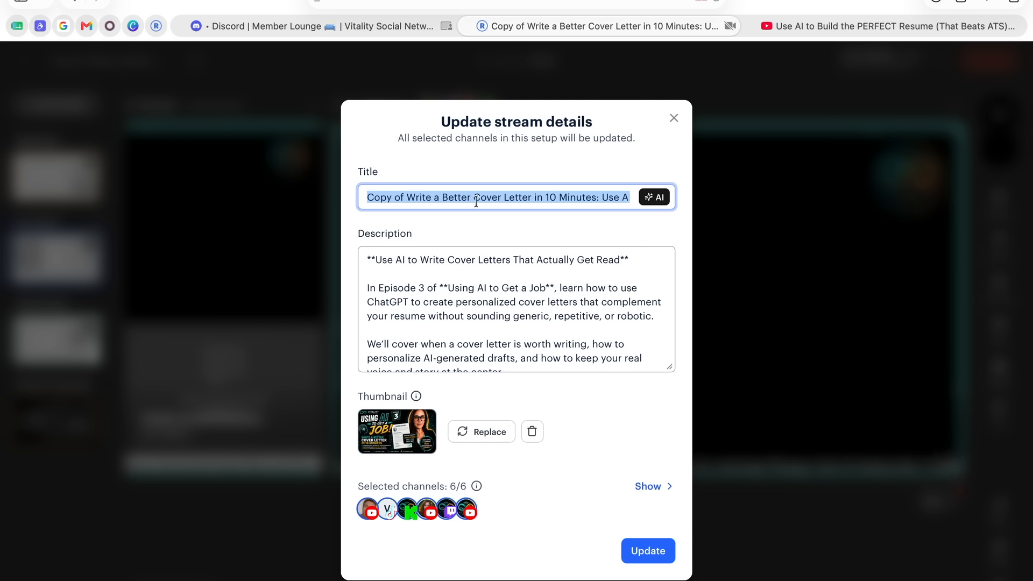
pyautogui.tripleClick(404, 194)
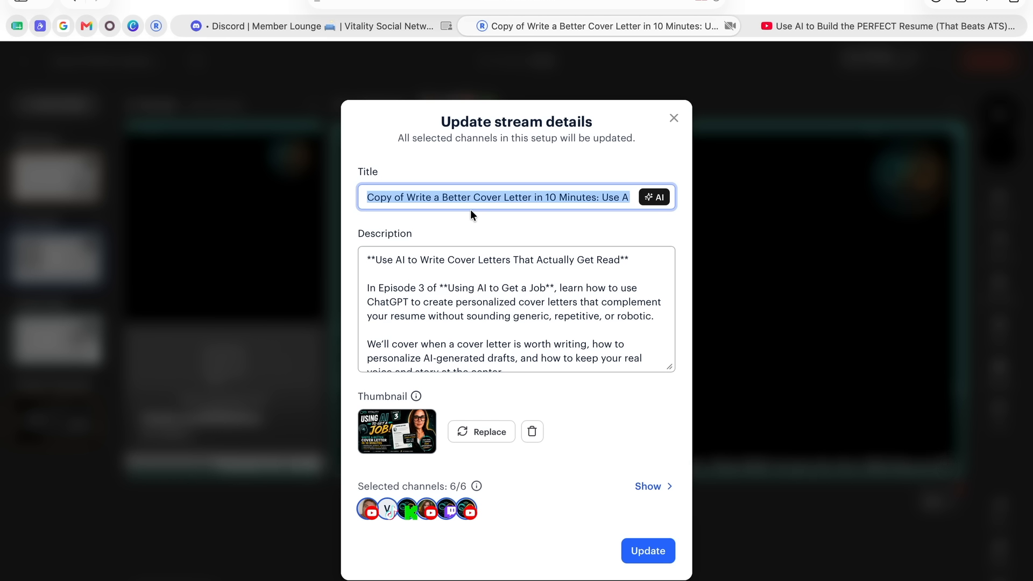
pyautogui.click(452, 296)
pyautogui.scroll(-4, 452, 296)
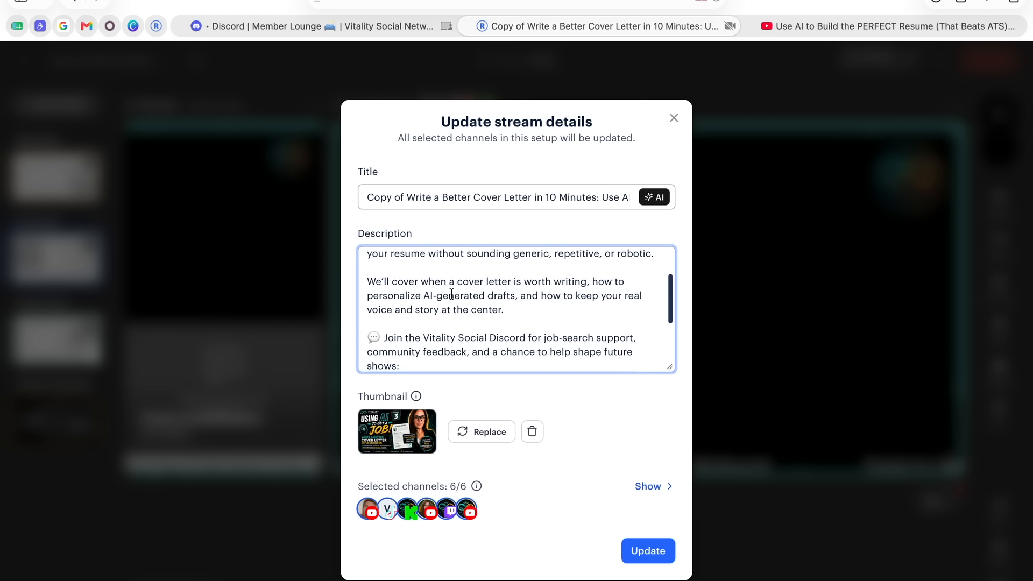
pyautogui.scroll(-5, 451, 295)
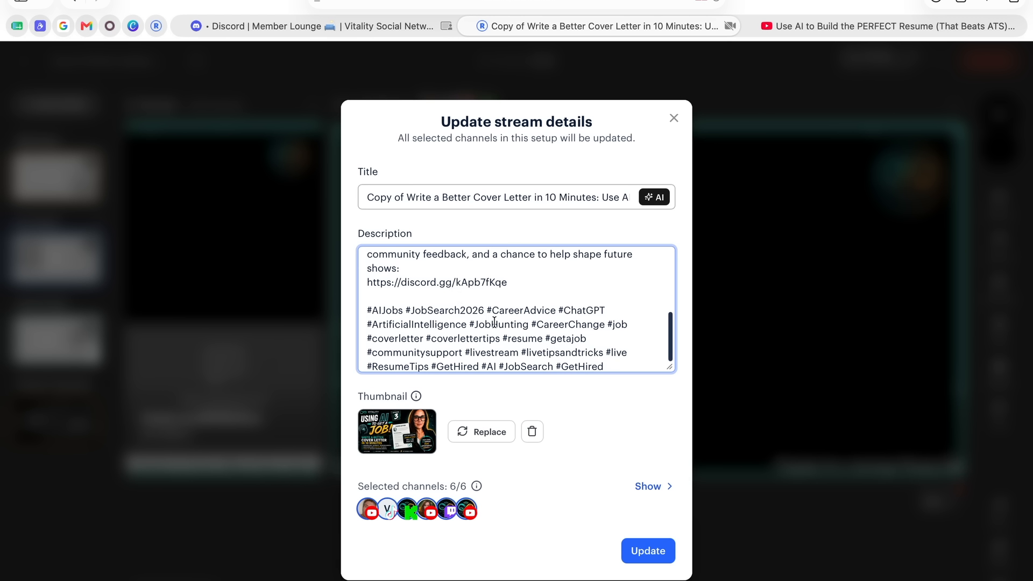
pyautogui.moveTo(634, 362); pyautogui.dragTo(389, 275)
pyautogui.scroll(2, 390, 275)
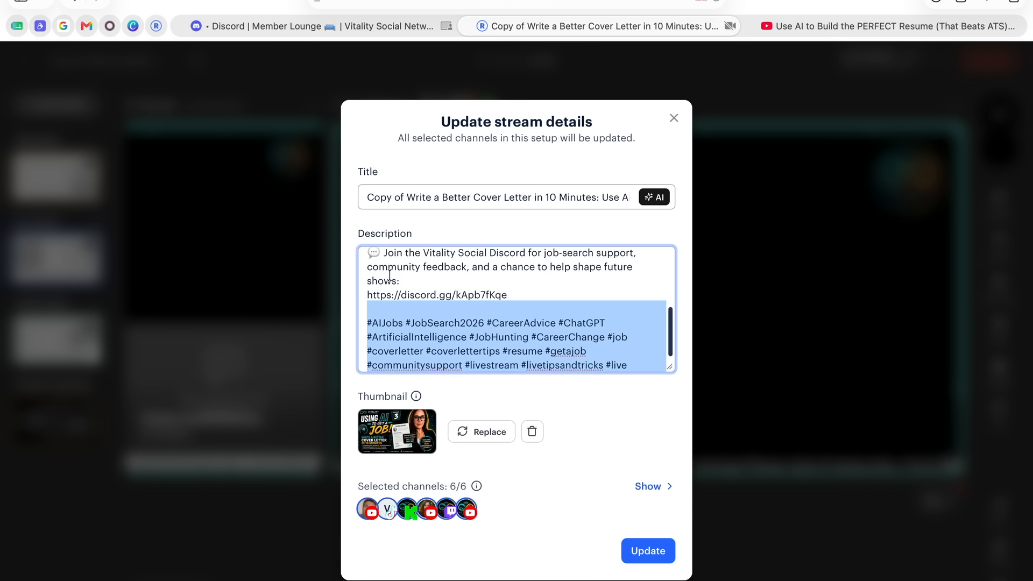
pyautogui.click(477, 295)
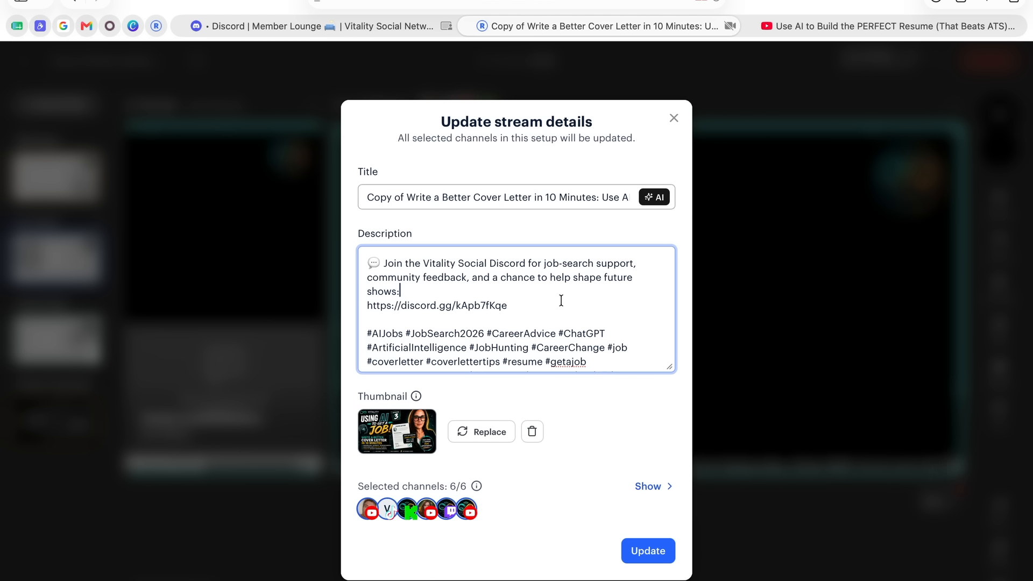
pyautogui.scroll(2, 548, 296)
pyautogui.moveTo(508, 328); pyautogui.dragTo(360, 286)
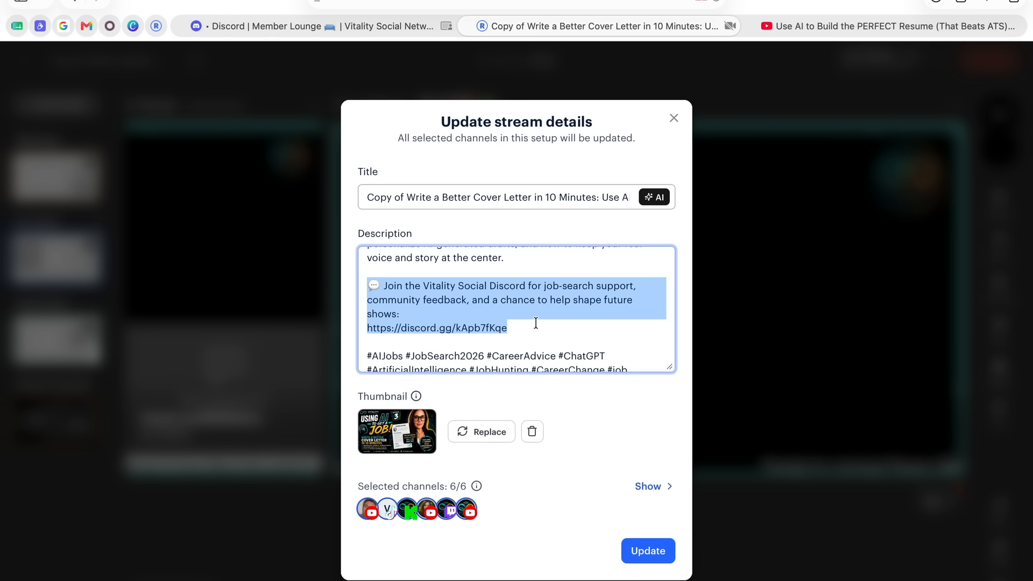
pyautogui.click(501, 299)
# - Copy the Discord invite link from the description, open it in a new browser tab, and return to the stream details
pyautogui.moveTo(508, 320); pyautogui.dragTo(364, 332)
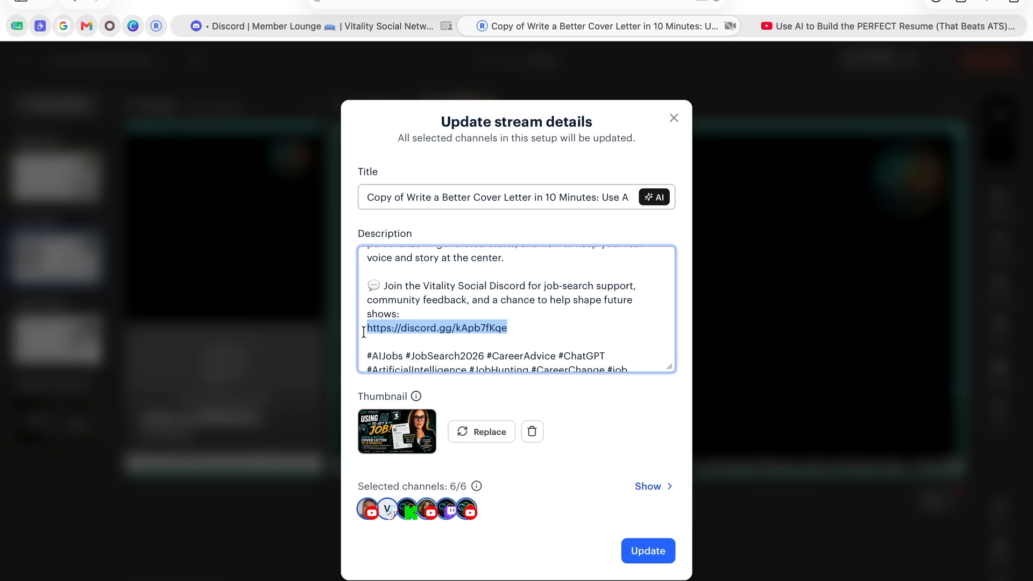
pyautogui.click(552, 326)
pyautogui.scroll(-1, 521, 329)
pyautogui.moveTo(508, 322); pyautogui.dragTo(365, 323)
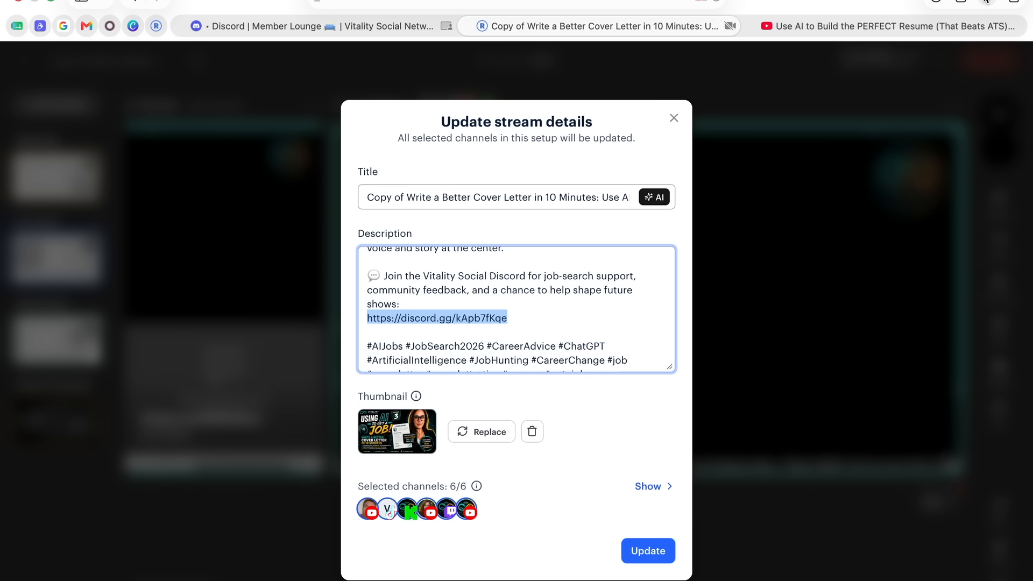
pyautogui.click(986, 1)
pyautogui.press('Return')
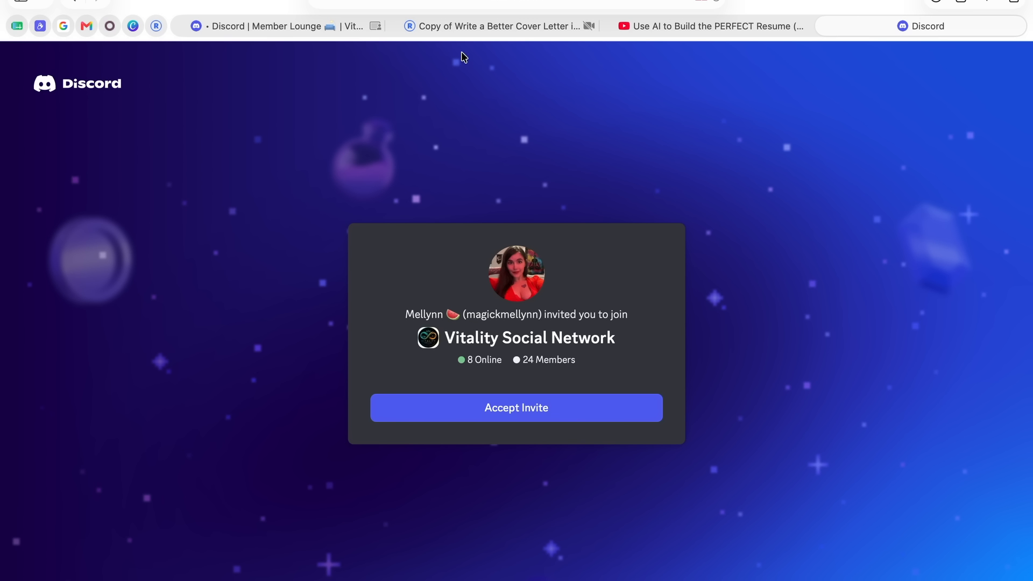
pyautogui.click(466, 28)
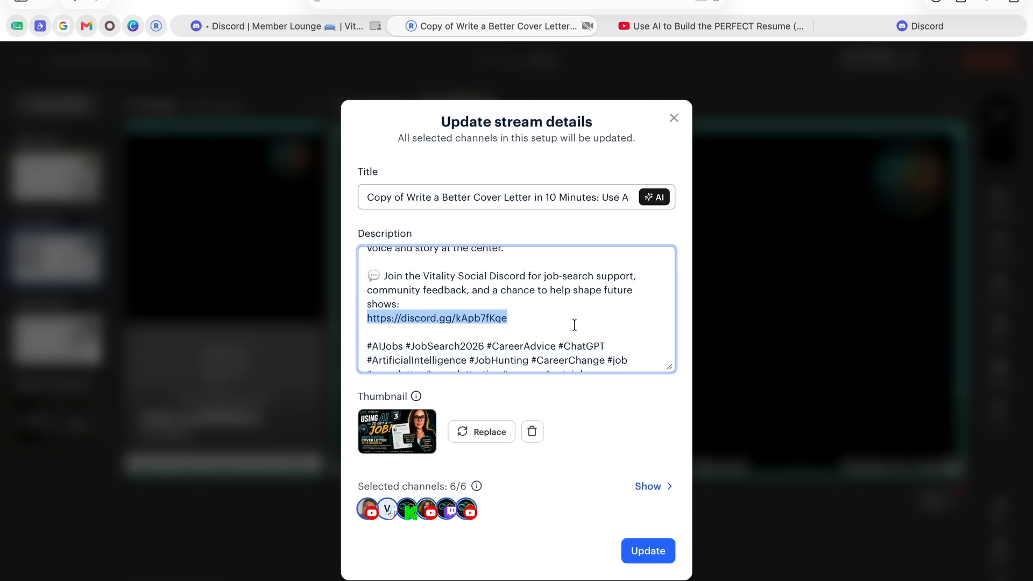
# - Read through the whole stream description once more, from its opening line to the closing hashtags
pyautogui.click(538, 289)
pyautogui.scroll(10, 538, 290)
pyautogui.scroll(-5, 538, 289)
pyautogui.scroll(-3, 550, 314)
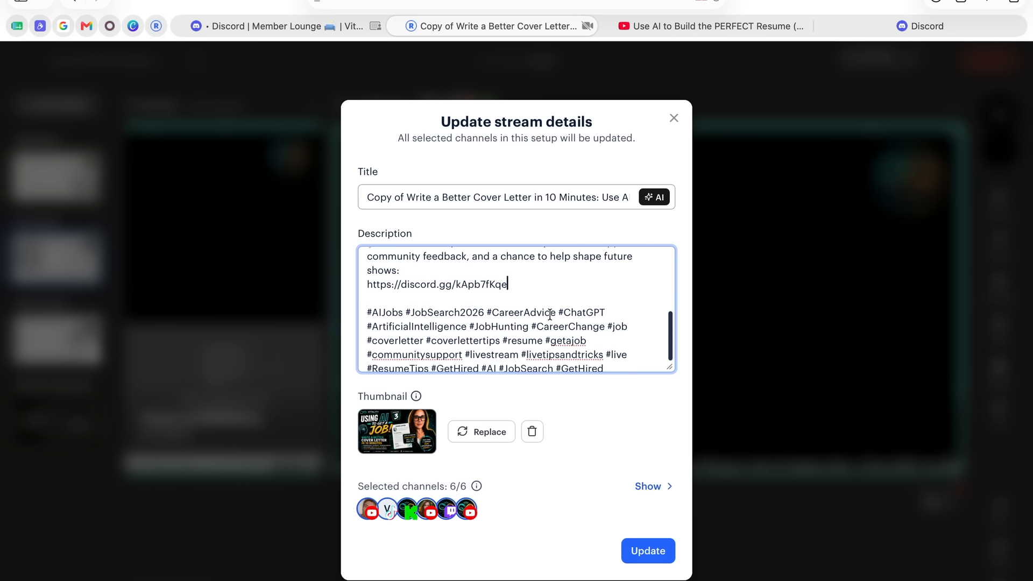
pyautogui.scroll(8, 539, 285)
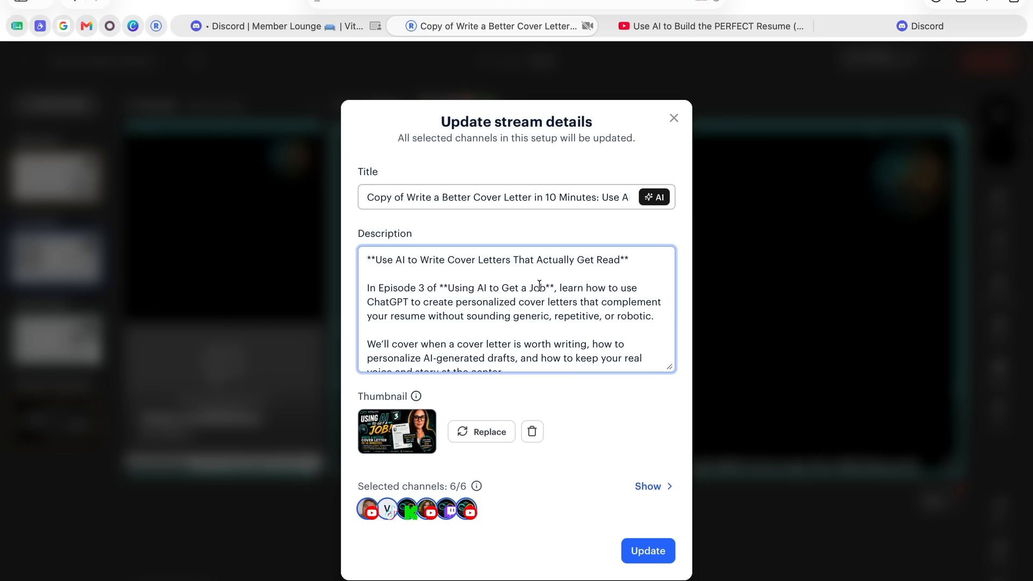
pyautogui.scroll(-8, 538, 288)
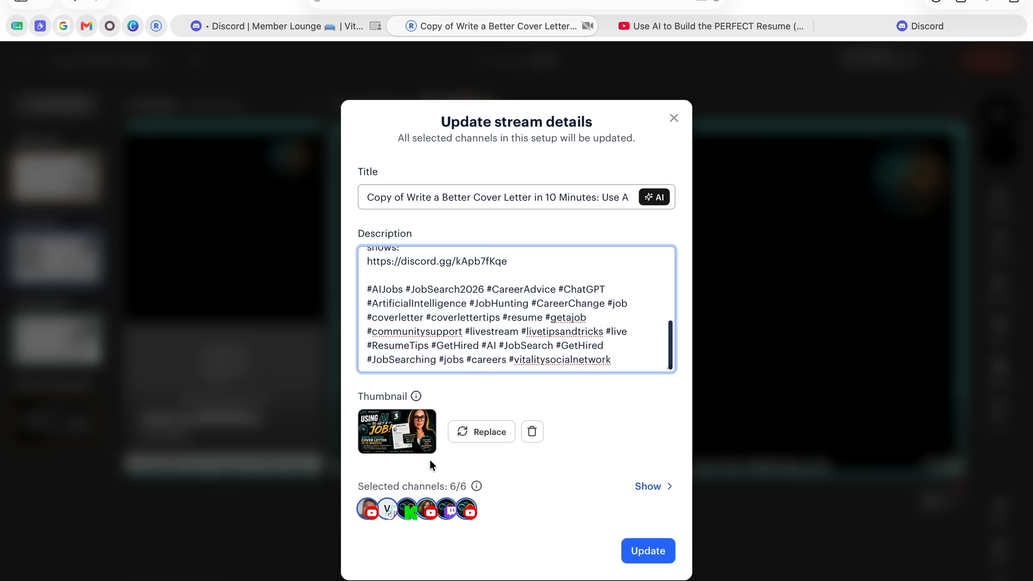
# - Try replacing the stream thumbnail with the Episode 2 resume image from Downloads, and back out at the crop stage
pyautogui.click(463, 432)
pyautogui.click(424, 236)
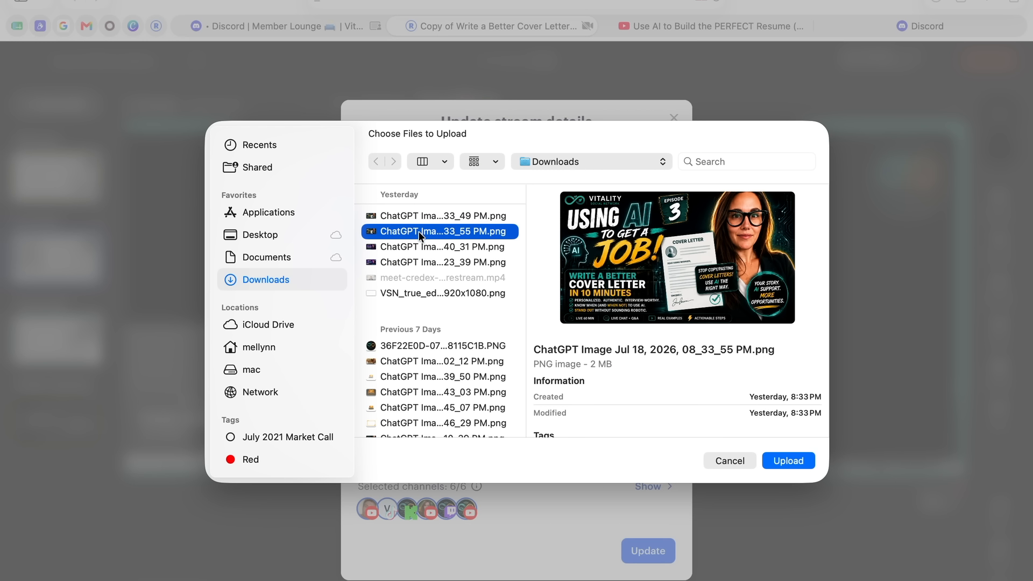
pyautogui.click(421, 218)
pyautogui.click(782, 462)
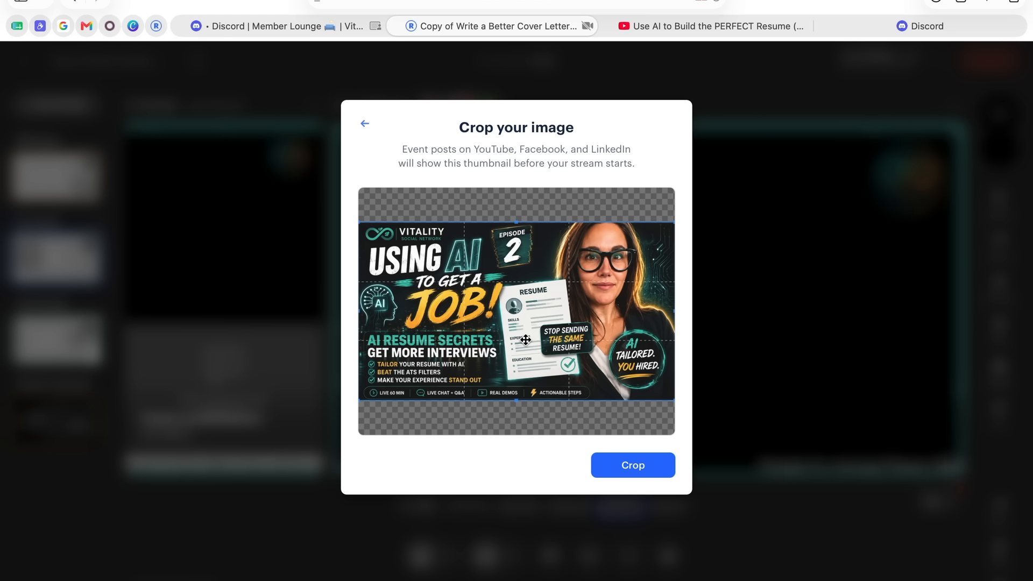
pyautogui.moveTo(484, 308)
pyautogui.mouseDown()
pyautogui.moveTo(484, 335)
pyautogui.moveTo(484, 287)
pyautogui.moveTo(484, 306)
pyautogui.mouseUp()
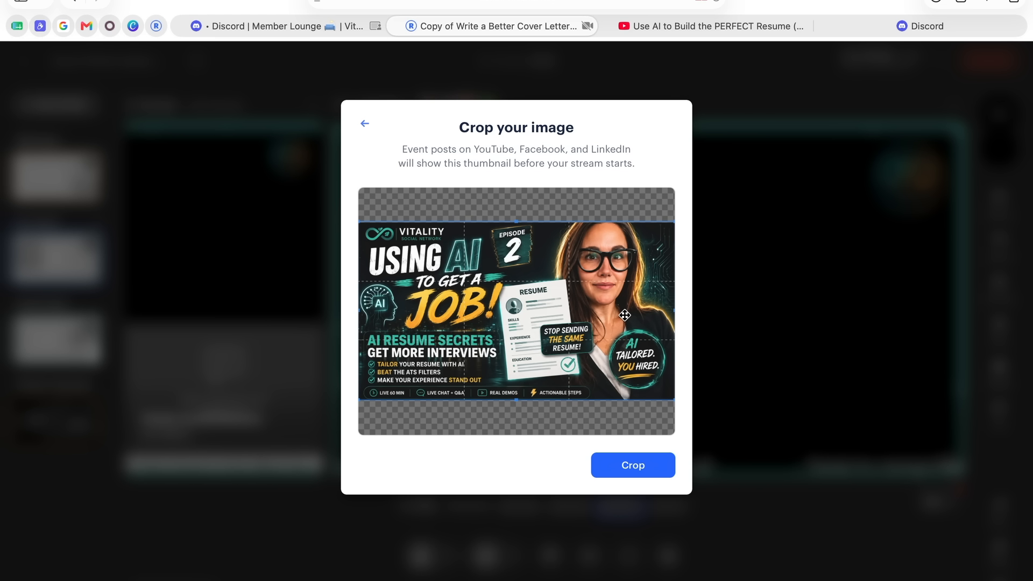
pyautogui.click(364, 123)
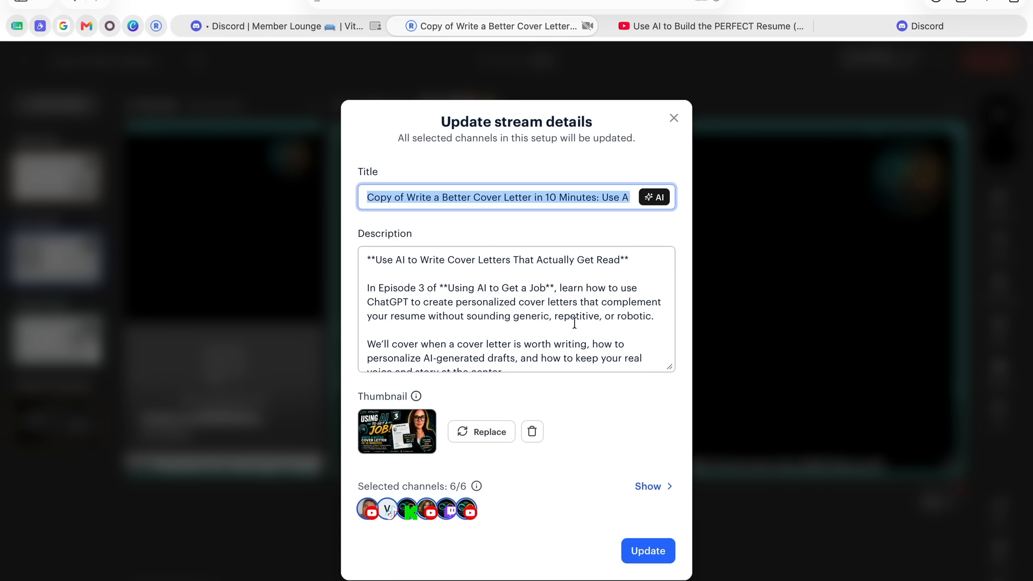
# - Expand the selected channels in the stream details, examine each channel's title and description, and close without updating
pyautogui.click(486, 280)
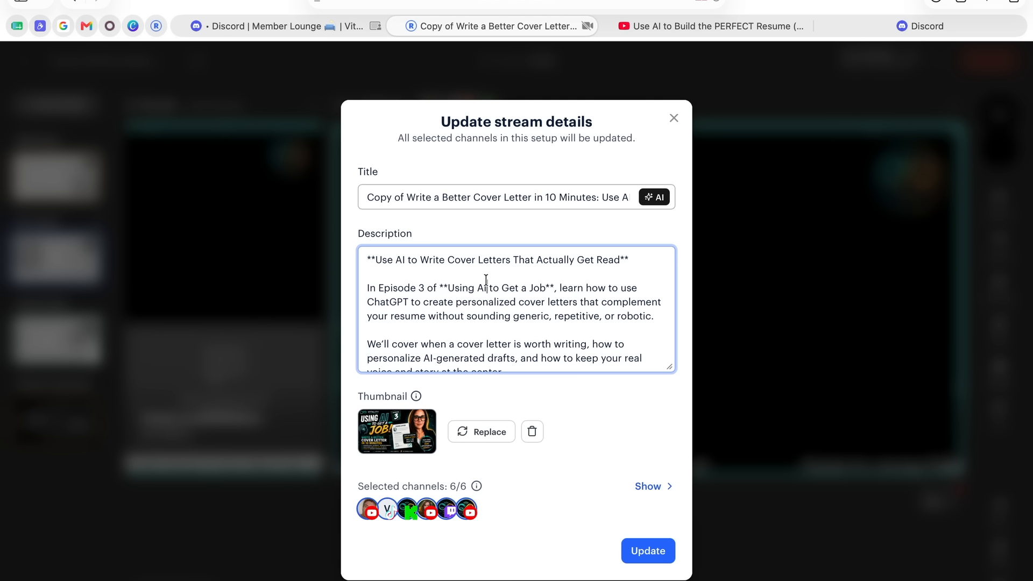
pyautogui.scroll(-3, 487, 286)
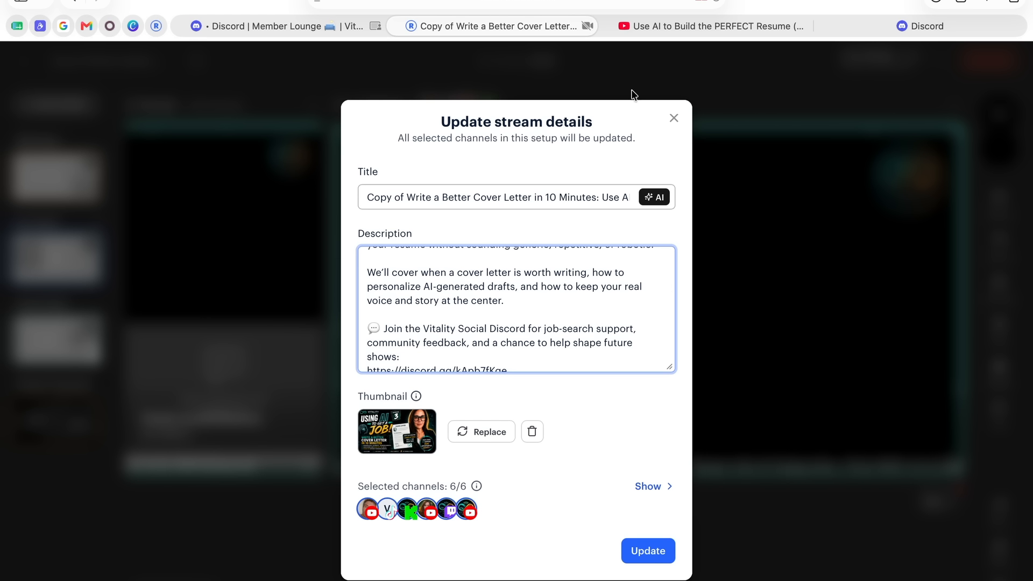
pyautogui.click(645, 488)
pyautogui.scroll(-10, 518, 473)
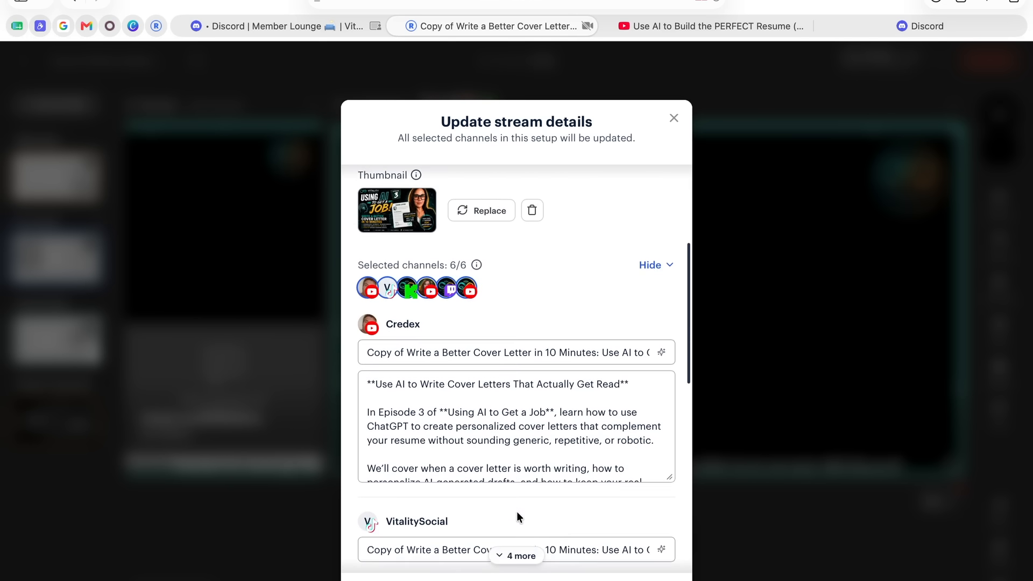
pyautogui.scroll(-6, 517, 511)
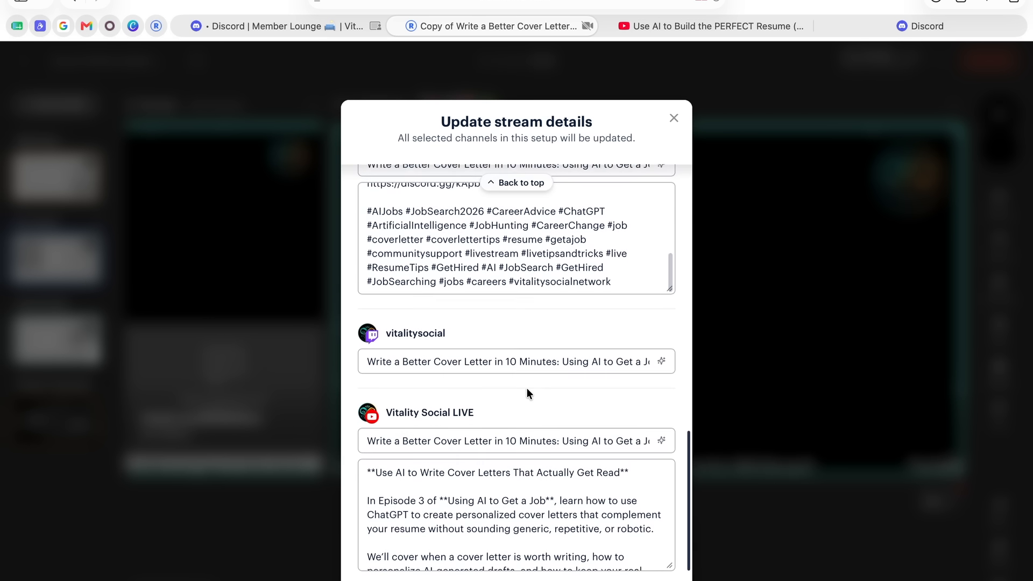
pyautogui.scroll(4, 530, 365)
pyautogui.scroll(10, 535, 307)
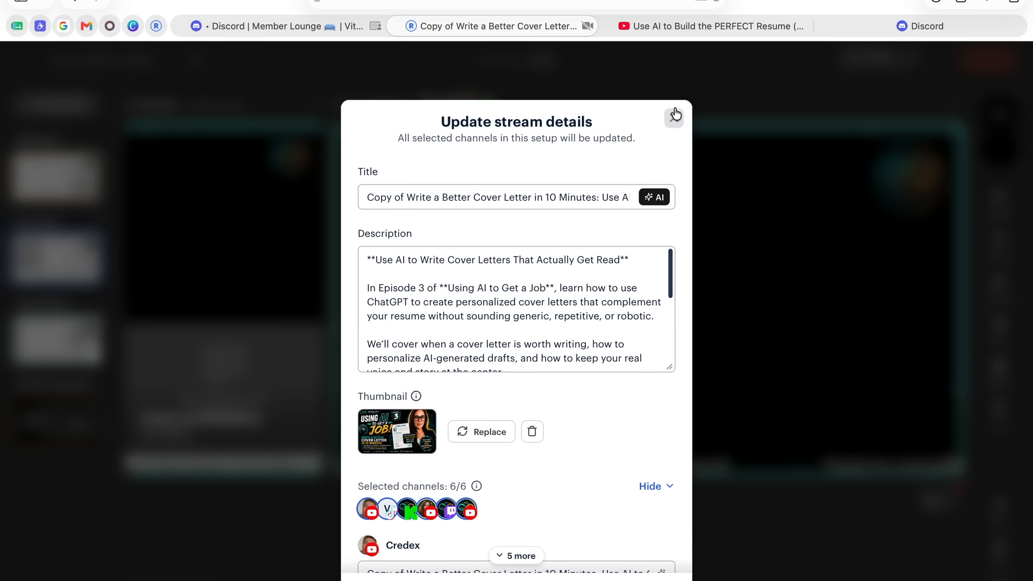
pyautogui.click(673, 118)
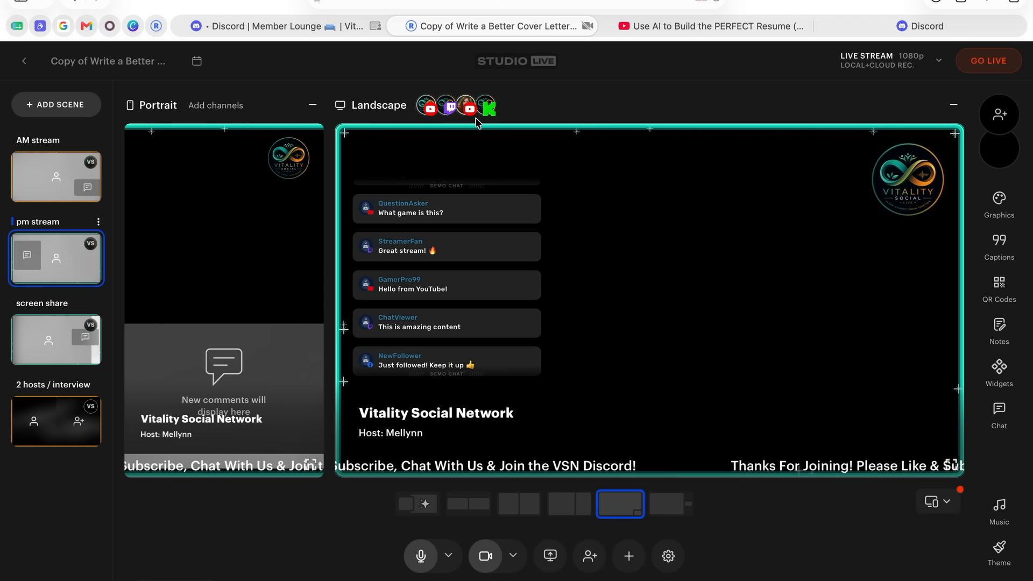
# - Open the Landscape channel settings and examine the available destinations under both Your Channels and Paired Channels
pyautogui.click(432, 107)
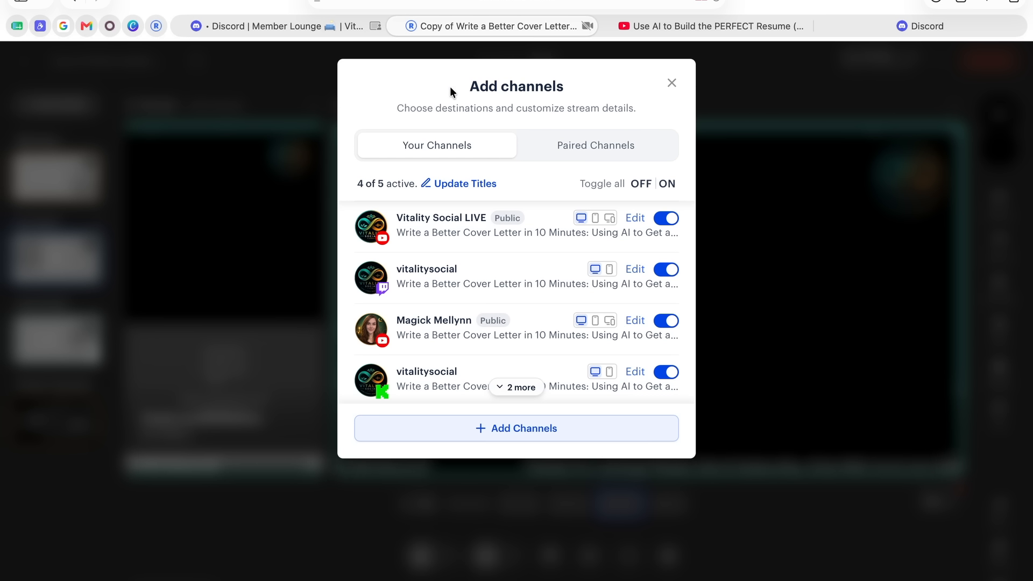
pyautogui.scroll(-5, 540, 297)
pyautogui.scroll(5, 541, 300)
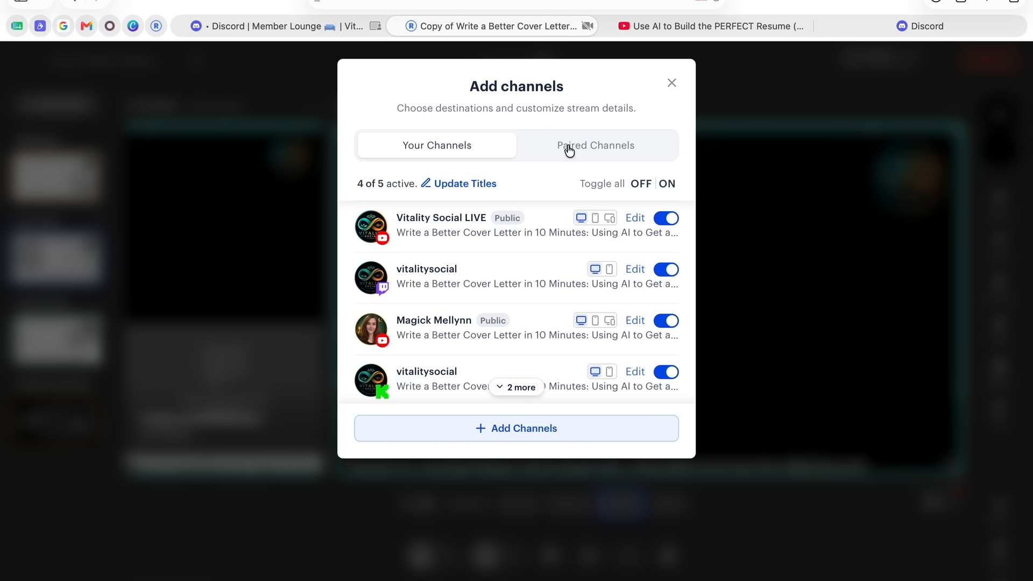
pyautogui.click(570, 149)
pyautogui.click(452, 149)
pyautogui.scroll(-2, 544, 265)
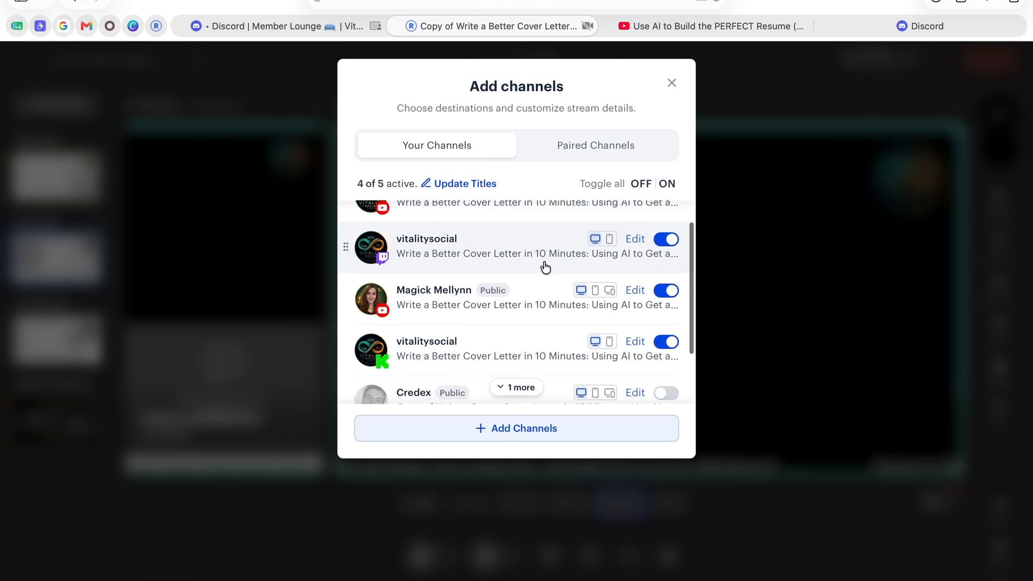
pyautogui.scroll(2, 545, 266)
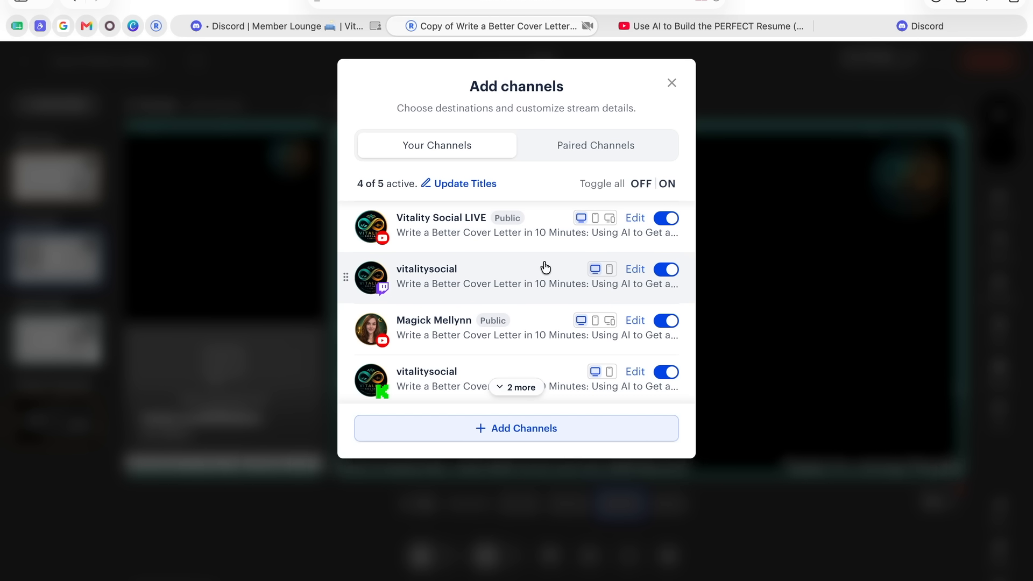